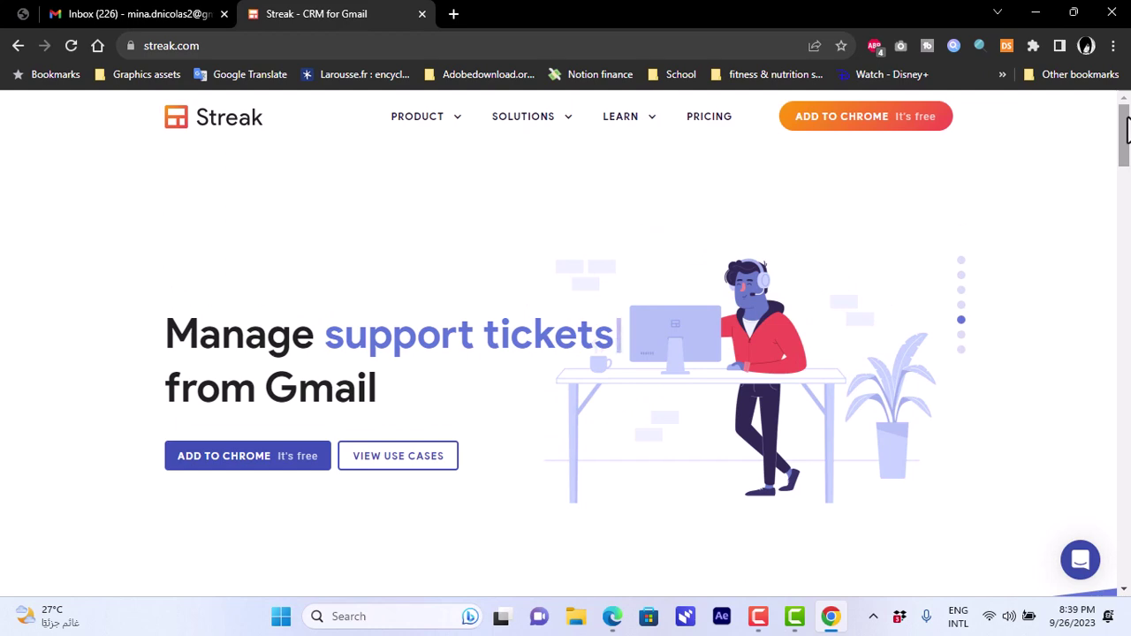
Step: On streak.com, click Add to Chrome to reach Streak's install prompt
mouse_move(1127, 128)
mouse_down()
mouse_move(1124, 386)
mouse_move(1123, 124)
mouse_up()
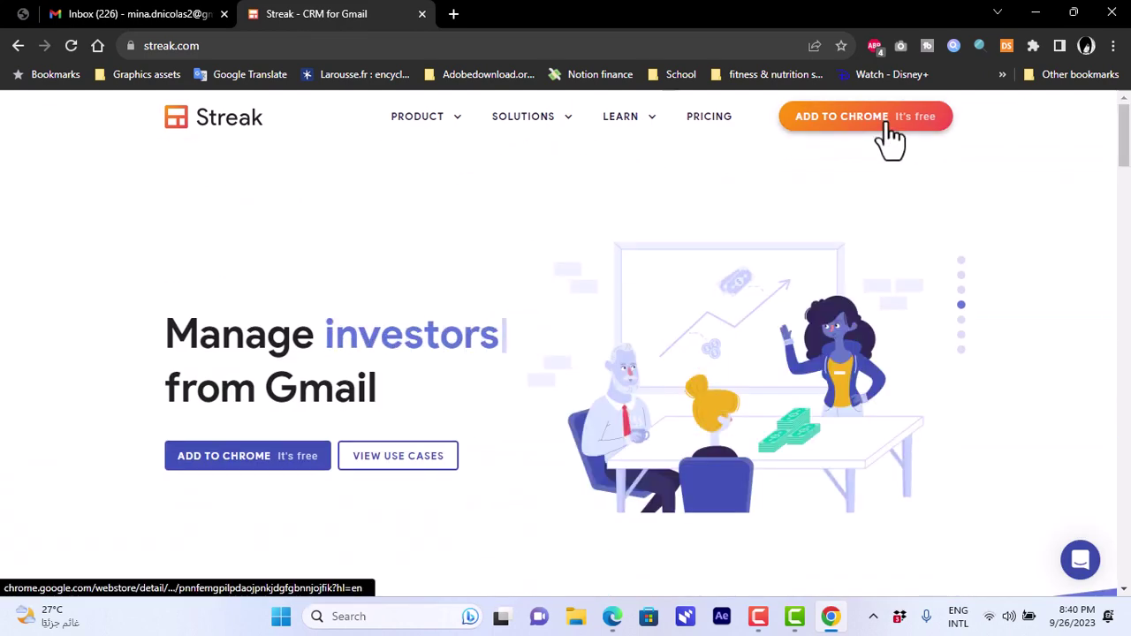
click(889, 125)
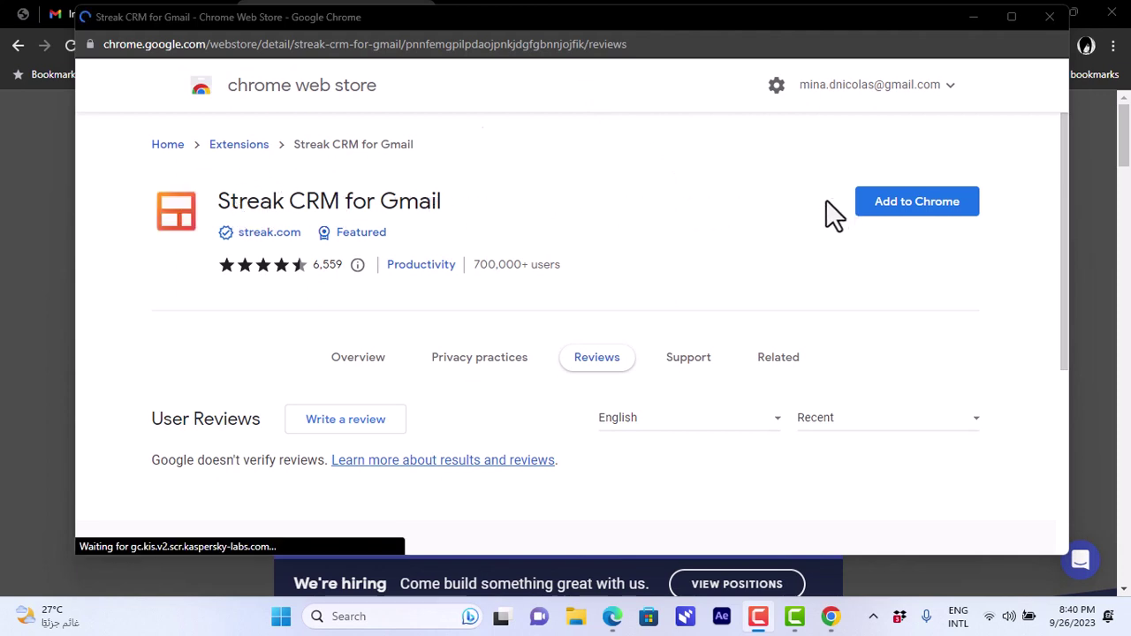
click(906, 221)
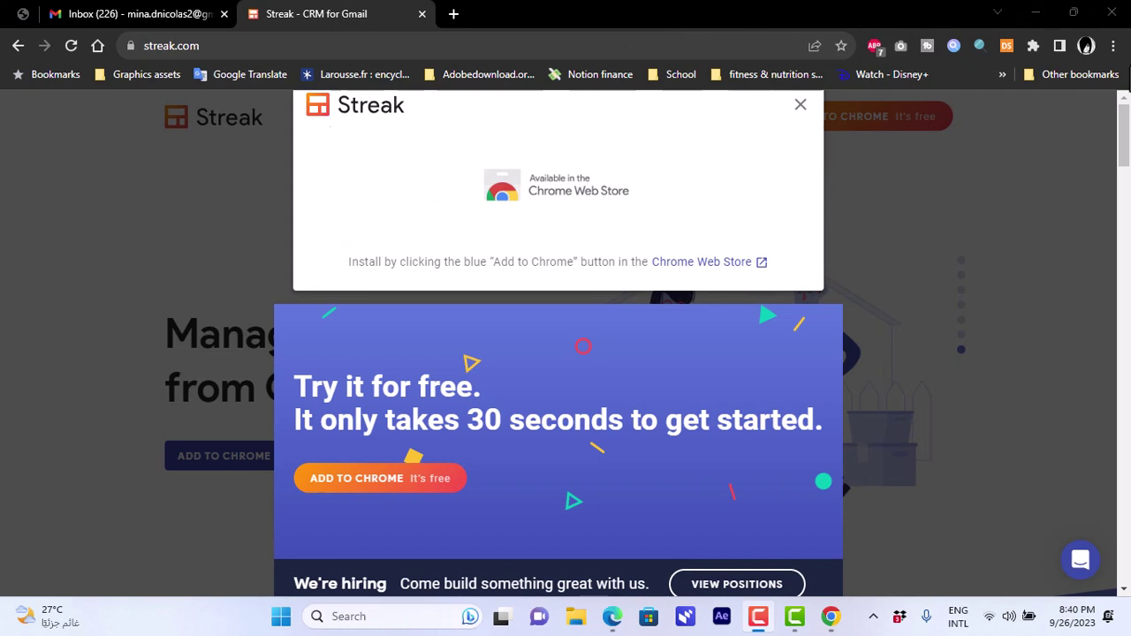
Step: Open the Chrome Web Store in a new tab from the Chrome menu's Extensions entry
click(1114, 46)
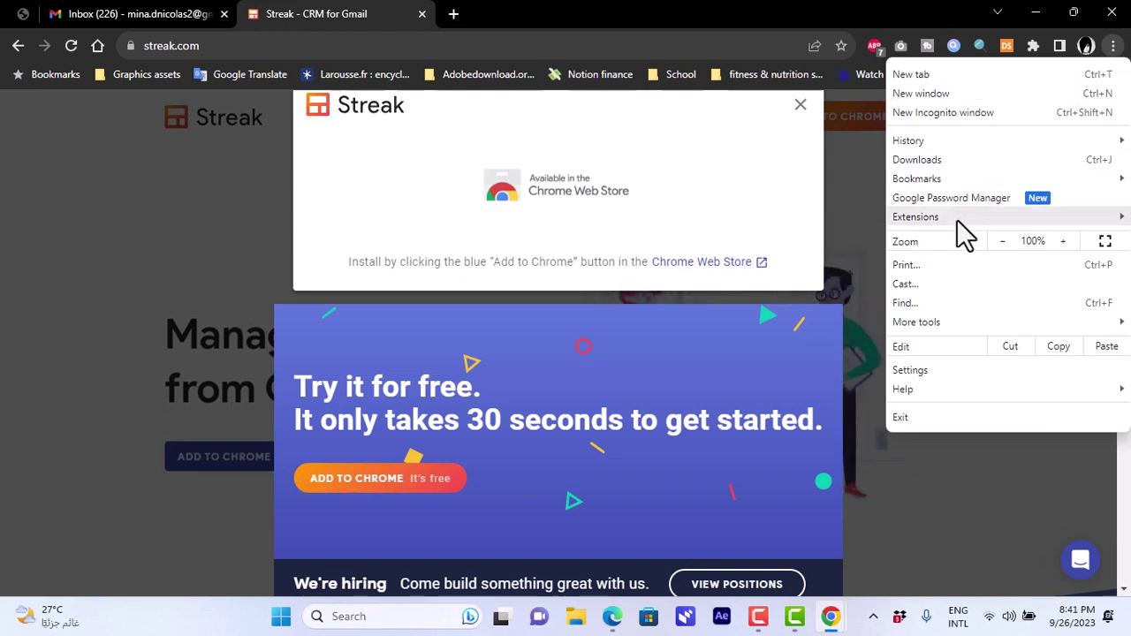
mouse_move(965, 235)
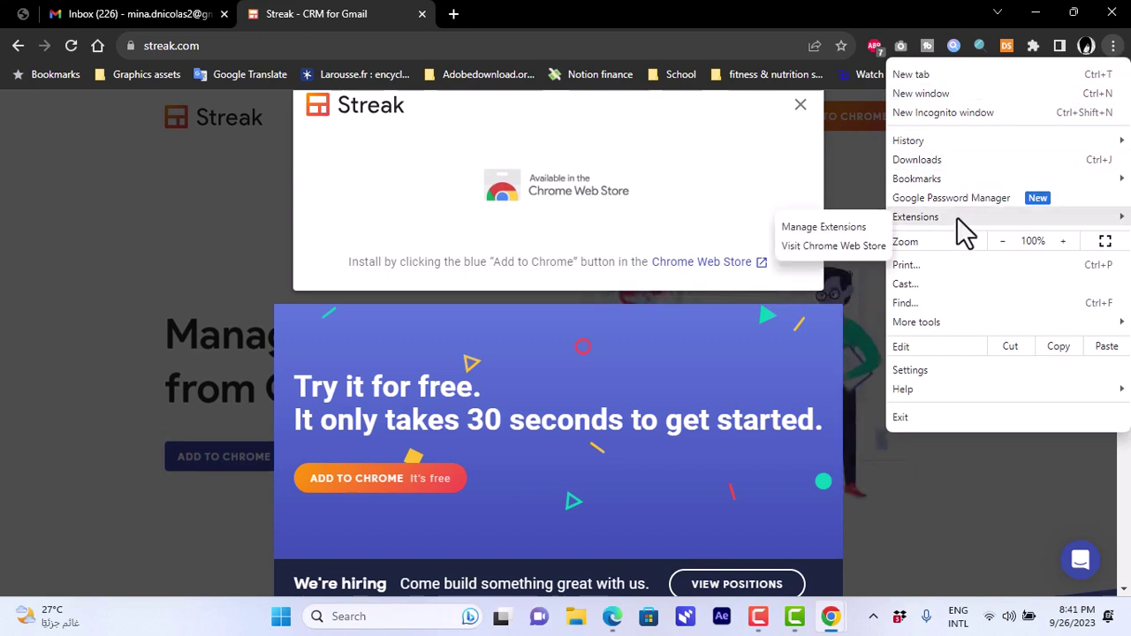
click(854, 247)
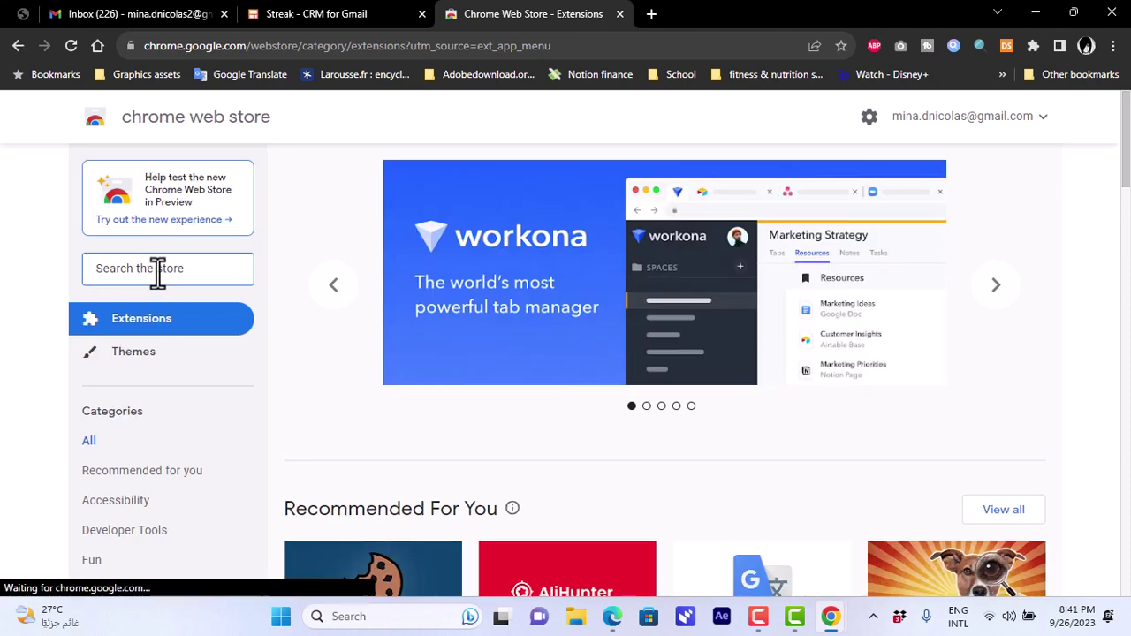
Step: Search the Chrome Web Store for 'streak'
click(157, 272)
text(streak)
key(Return)
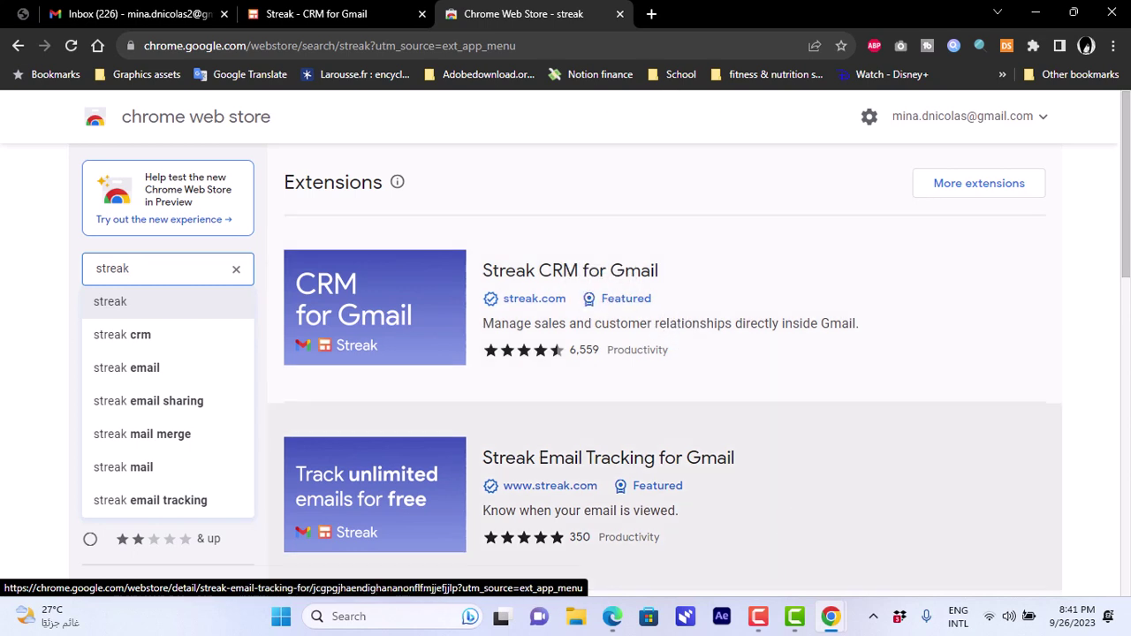
Step: Add the Streak CRM for Gmail extension to Chrome and confirm the installation
mouse_move(831, 616)
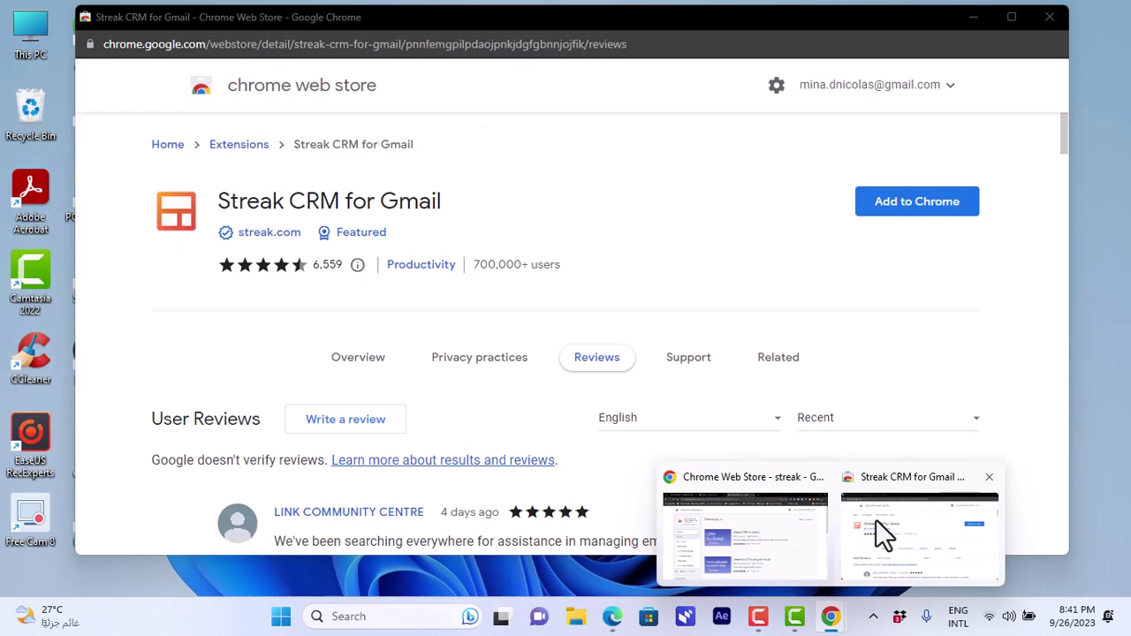
click(876, 520)
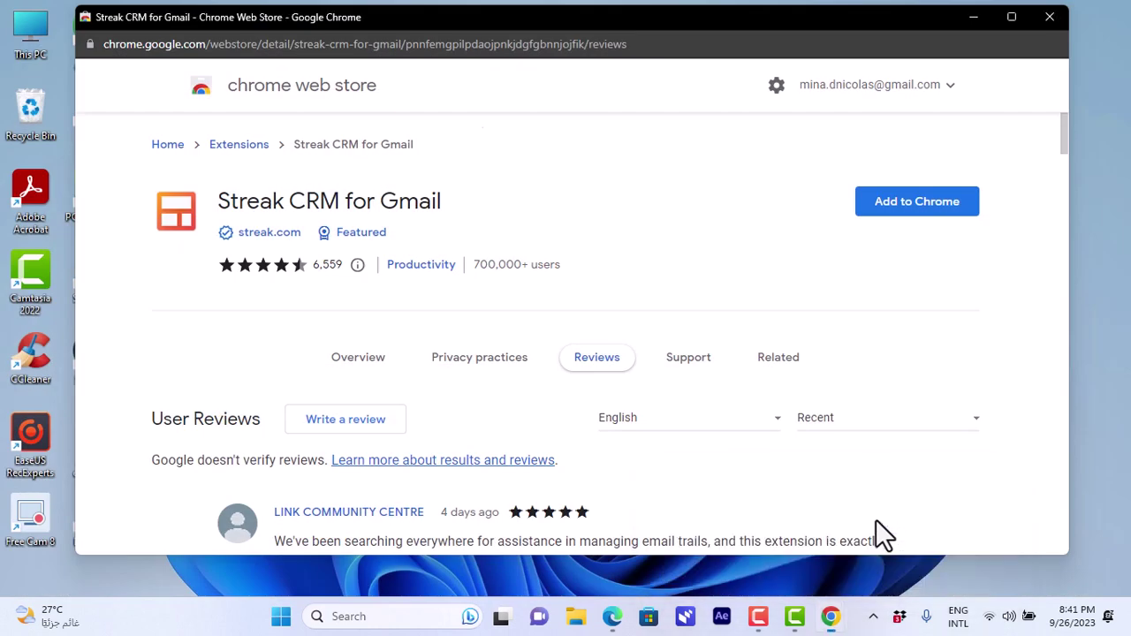
click(917, 205)
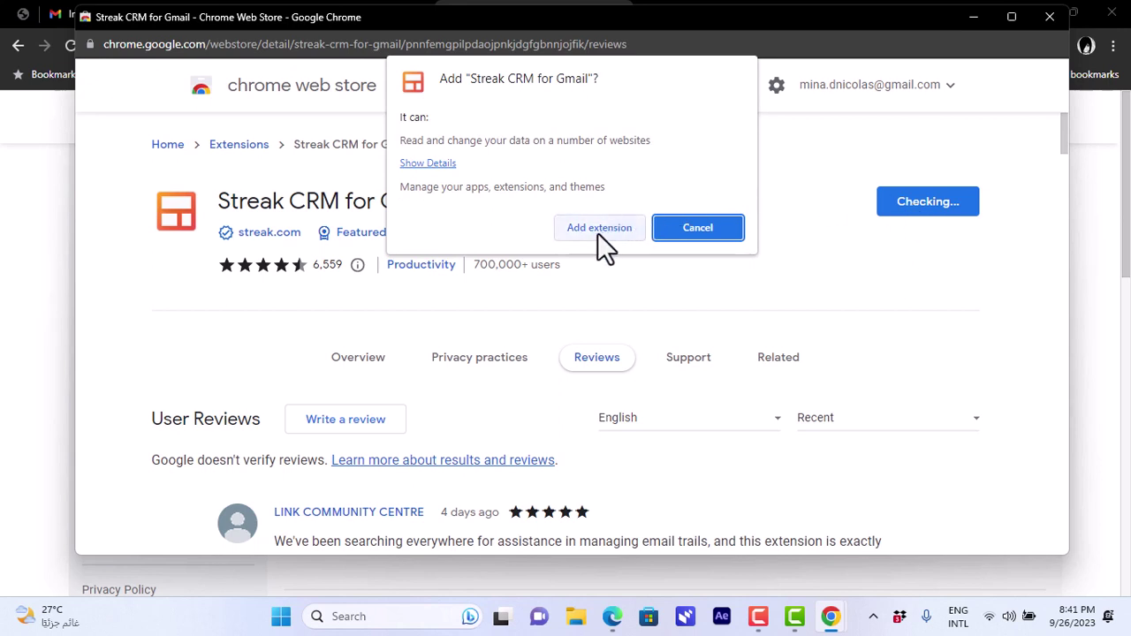
click(597, 232)
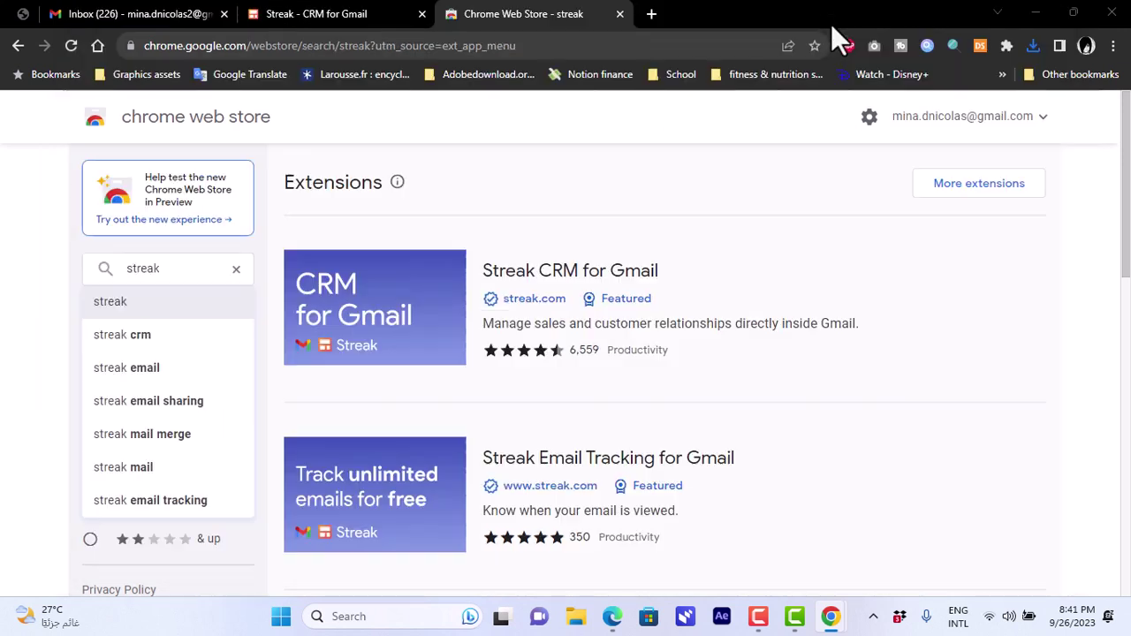
mouse_move(786, 17)
mouse_down()
mouse_move(812, 45)
mouse_move(804, 3)
mouse_up()
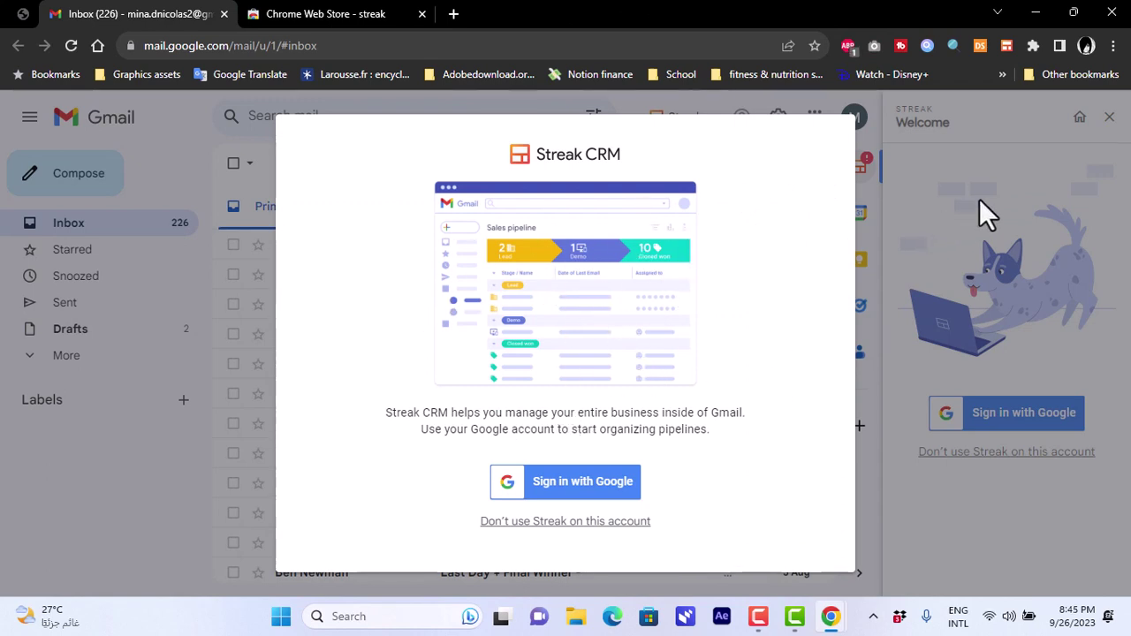
Step: Sign in with Google, choose Sales as Streak's main use, and skip importing inbox data
click(583, 484)
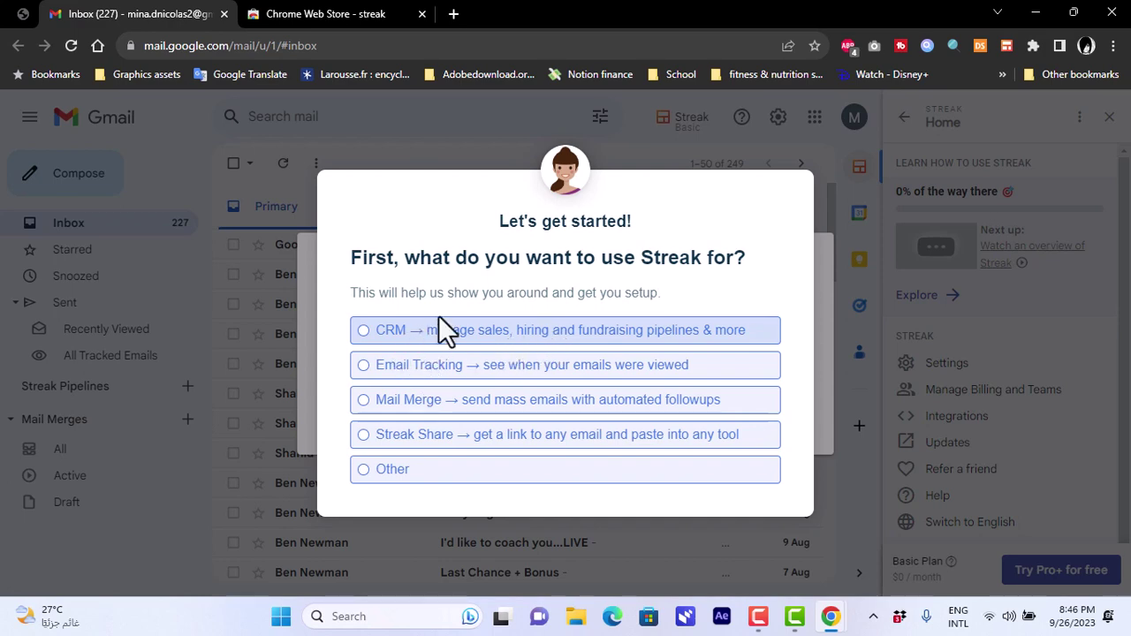
click(365, 482)
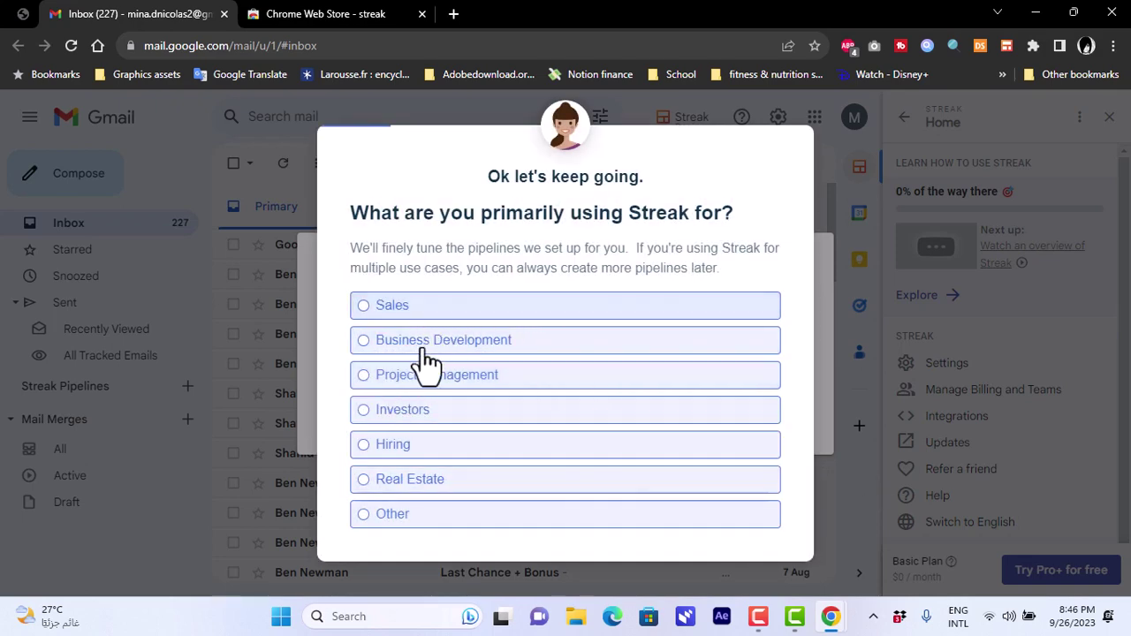
click(395, 309)
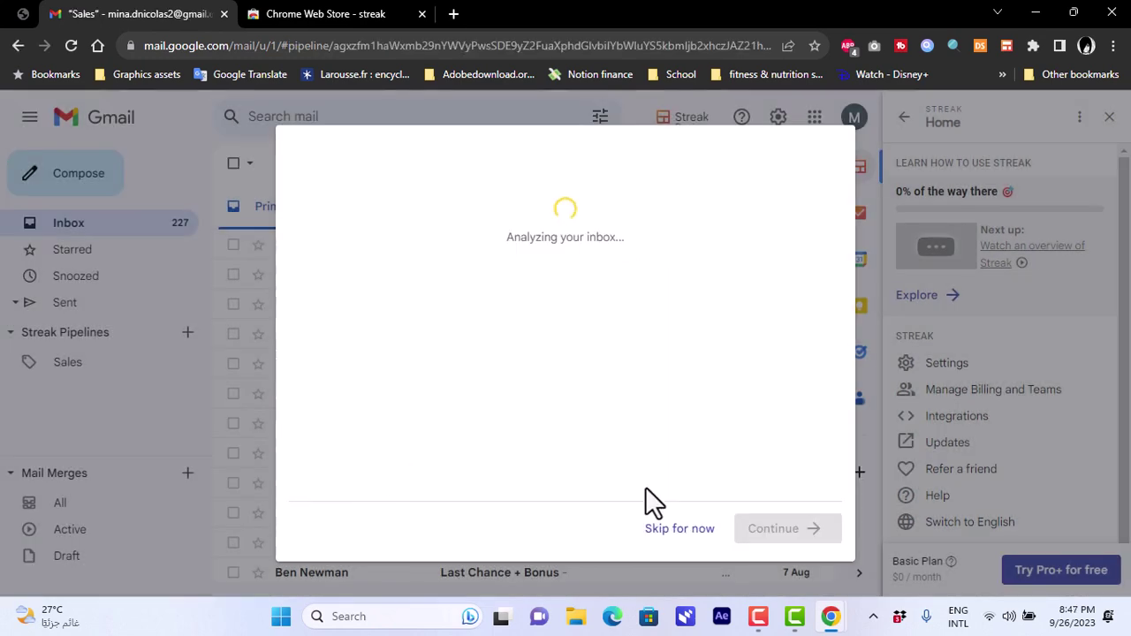
click(667, 530)
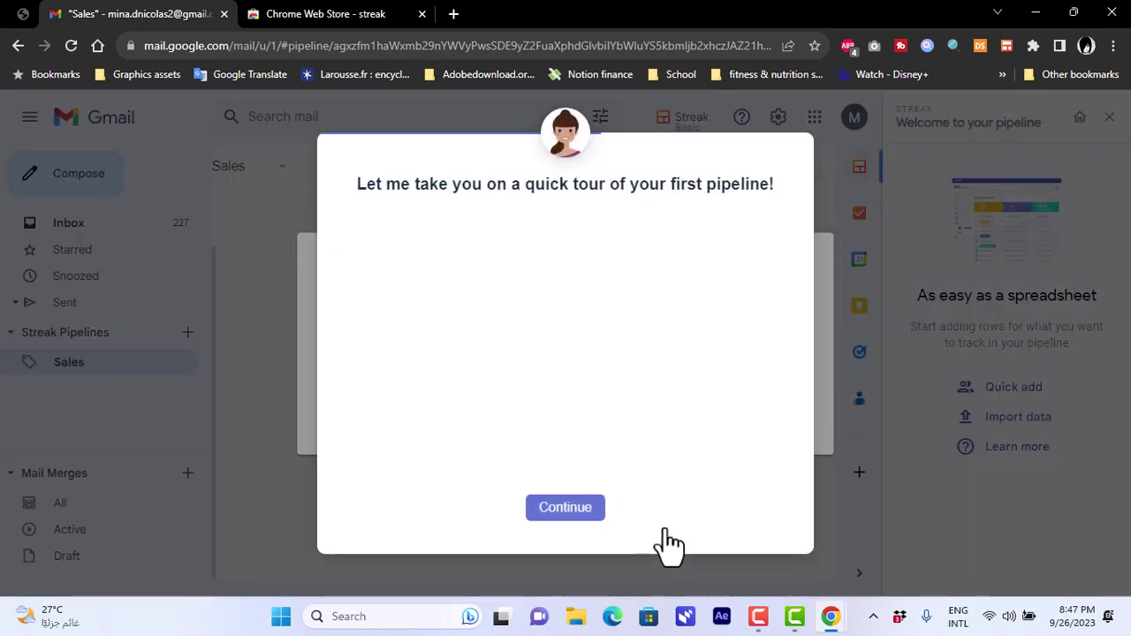
Step: Start the tour, dismiss the conflicts warning, toggle Streak Pipelines, and close the welcome panel
click(571, 515)
click(662, 420)
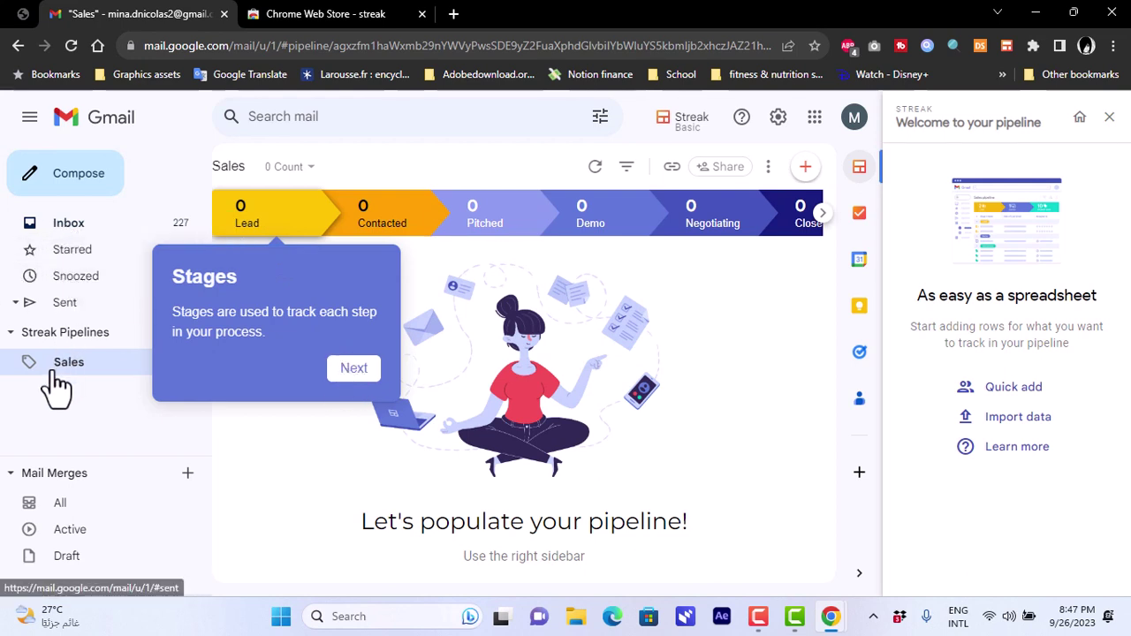
click(12, 334)
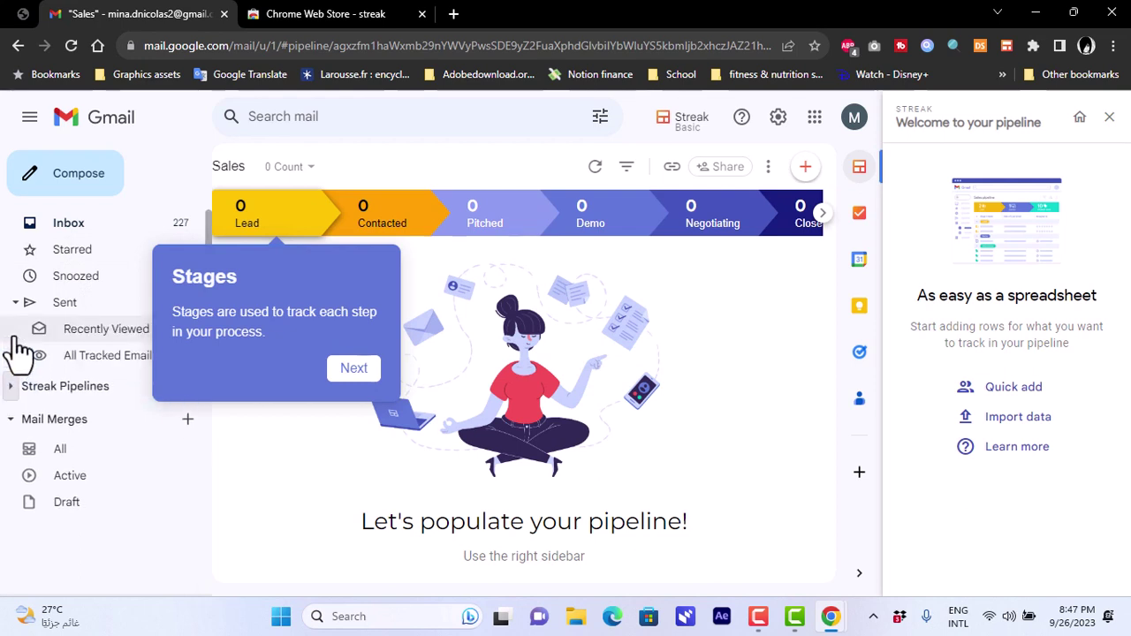
click(11, 396)
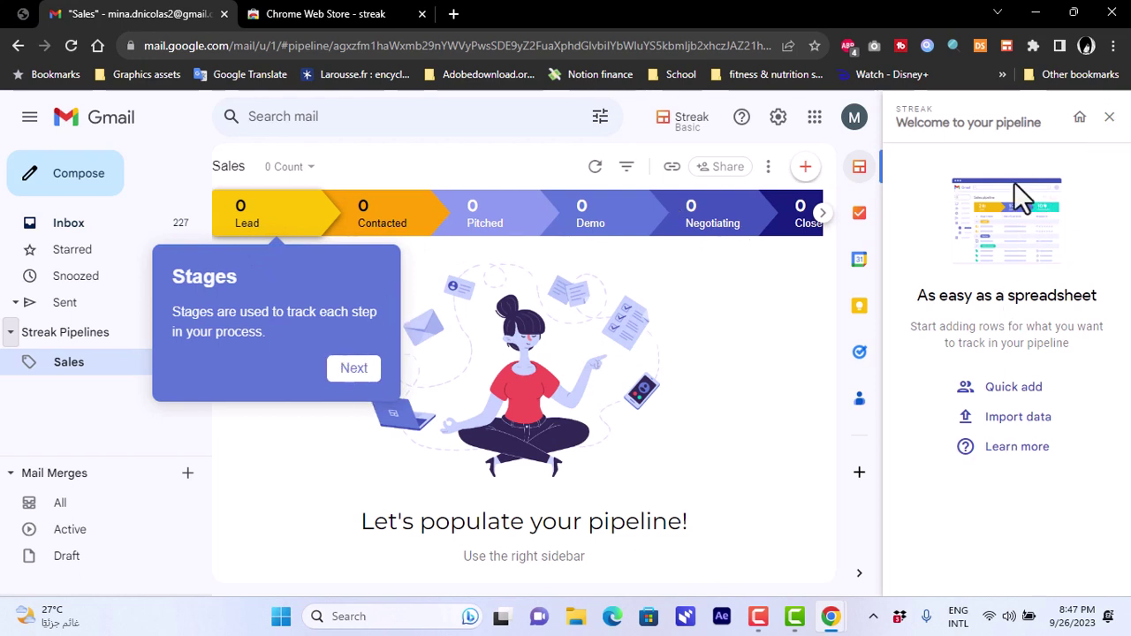
click(1110, 122)
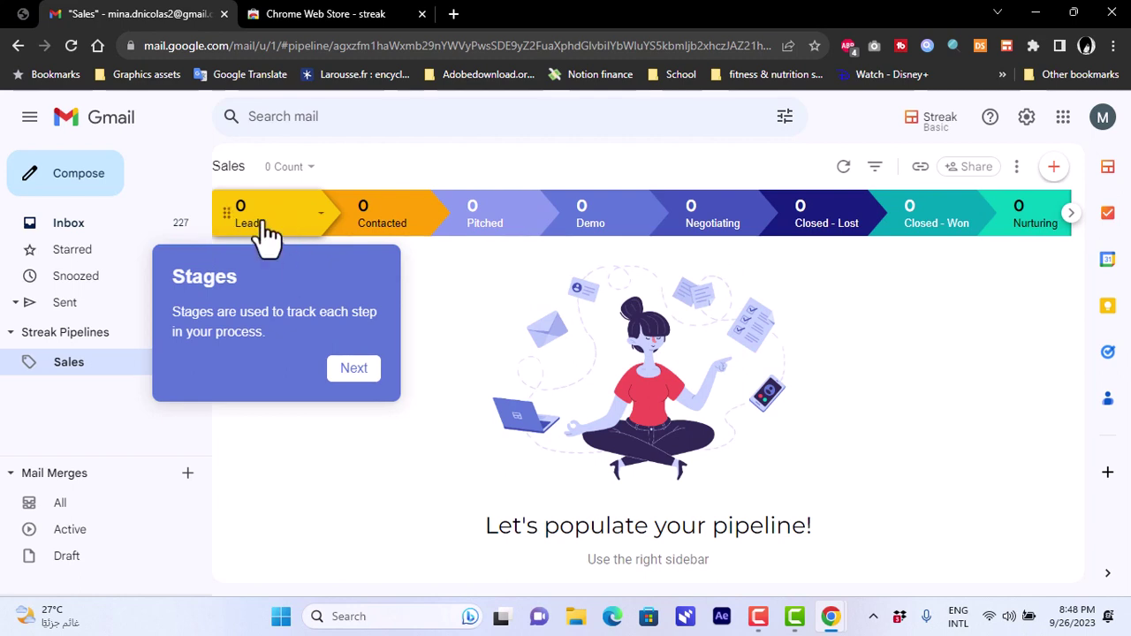
Step: Add a box named 'task 1' to the Lead stage and dismiss the all-set message
click(353, 369)
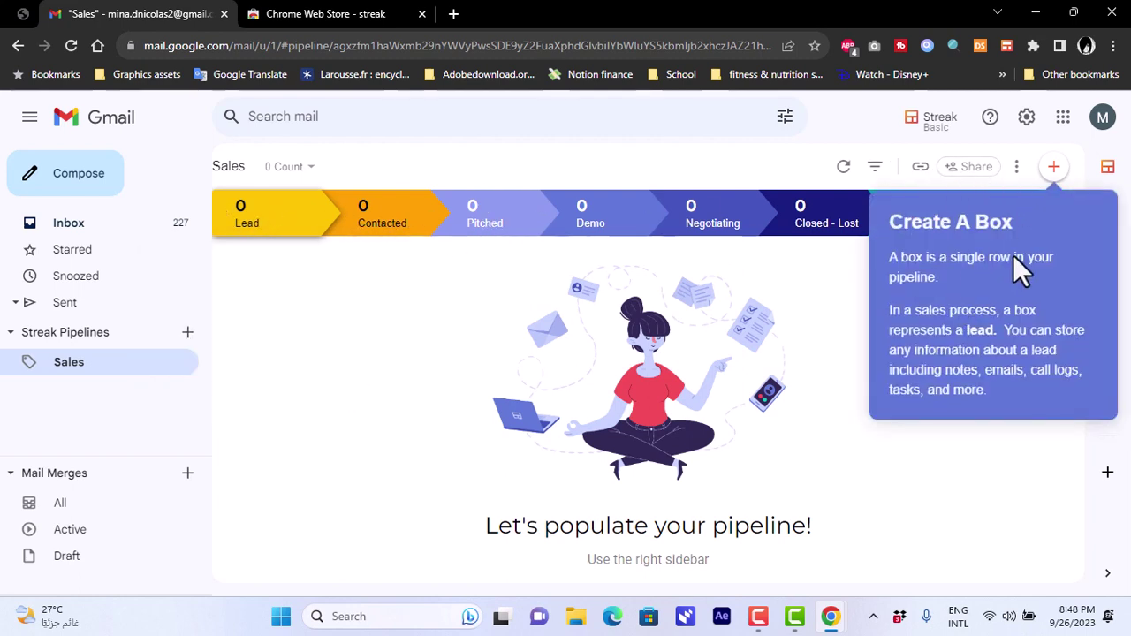
click(1053, 168)
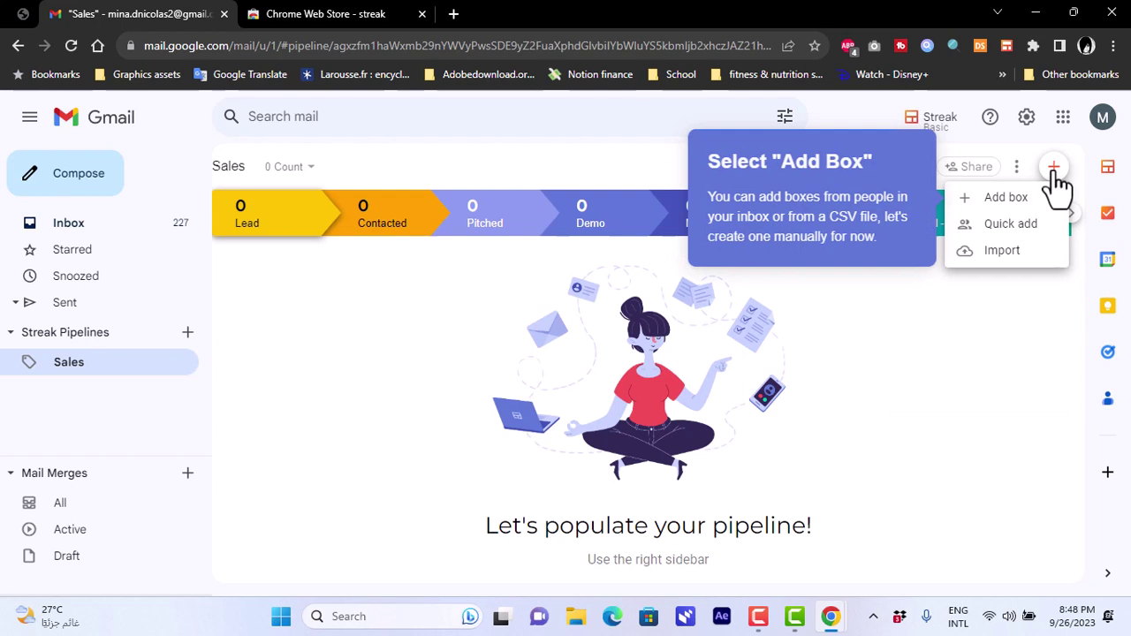
click(1004, 202)
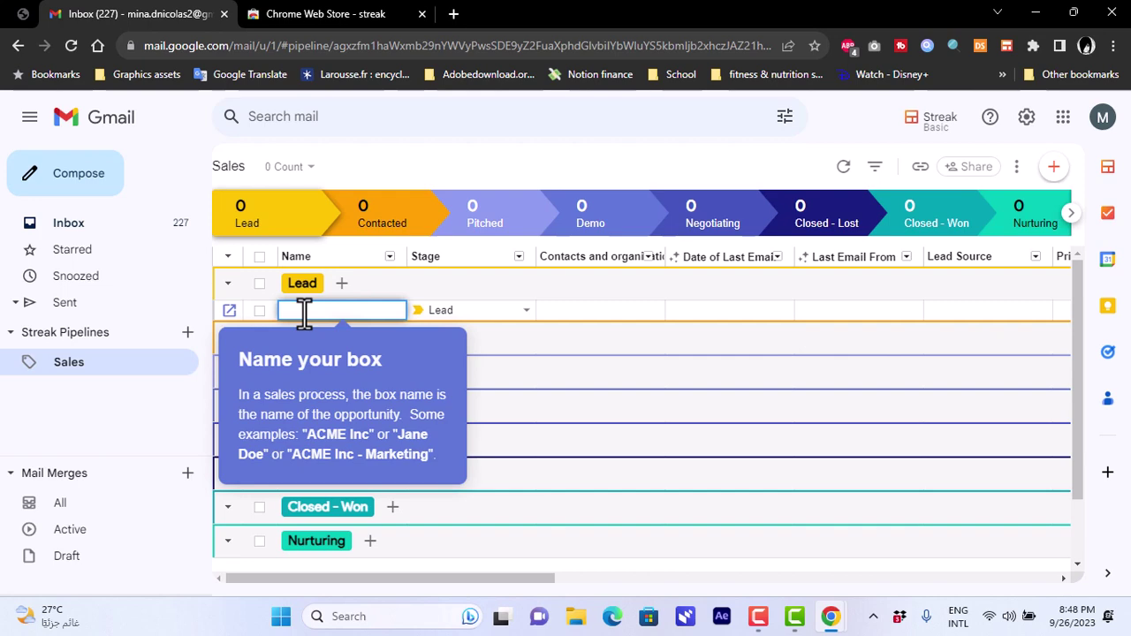
text(task 1)
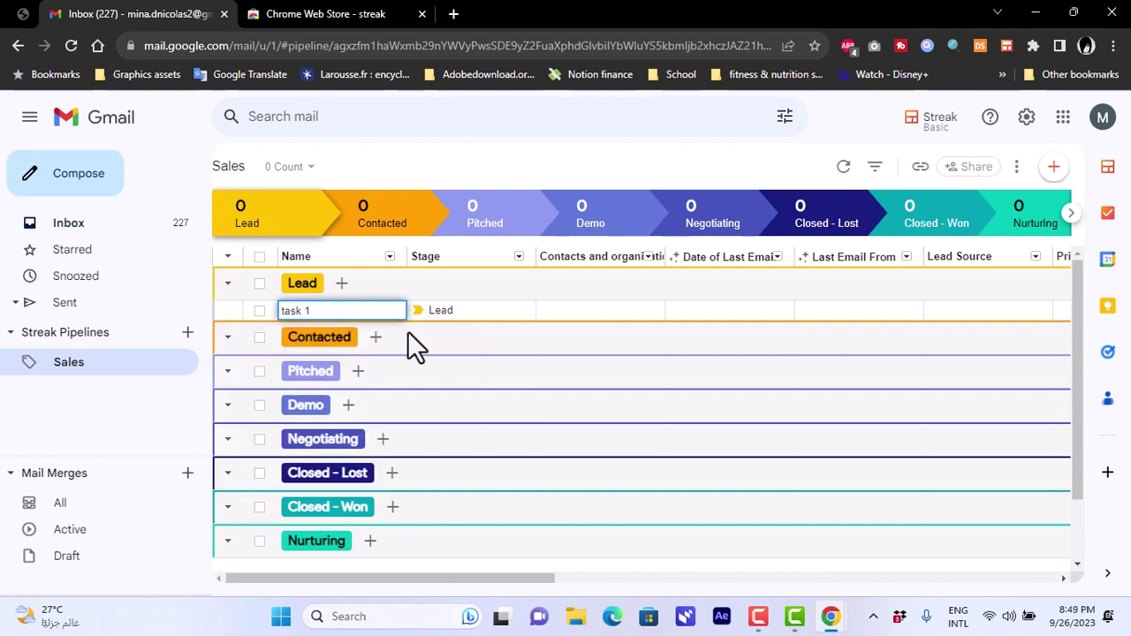
key(Return)
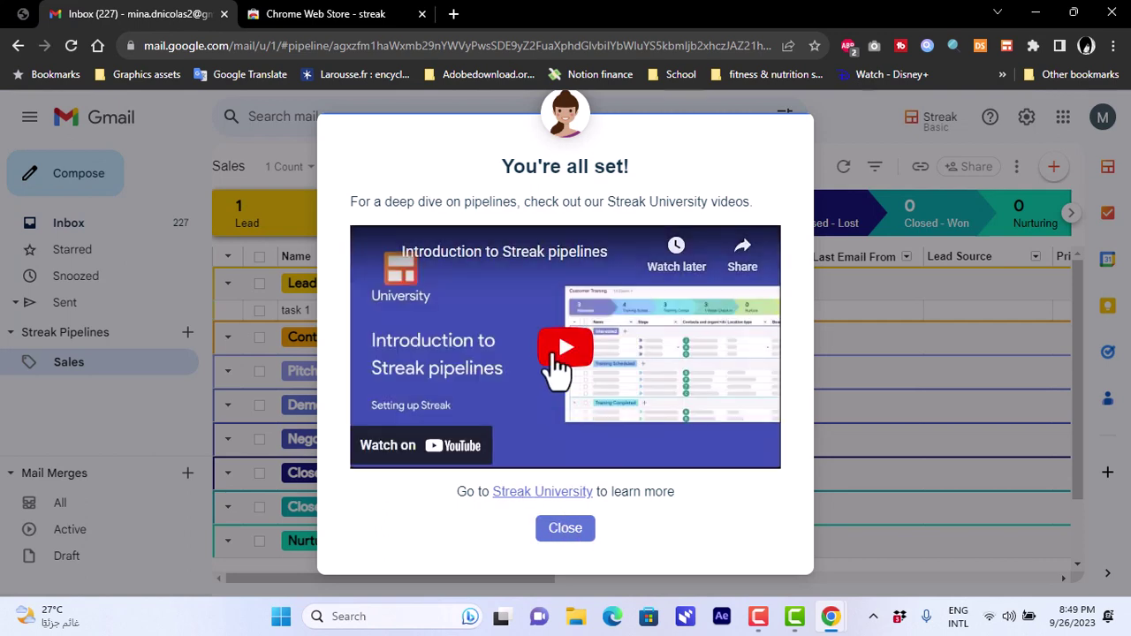
click(563, 533)
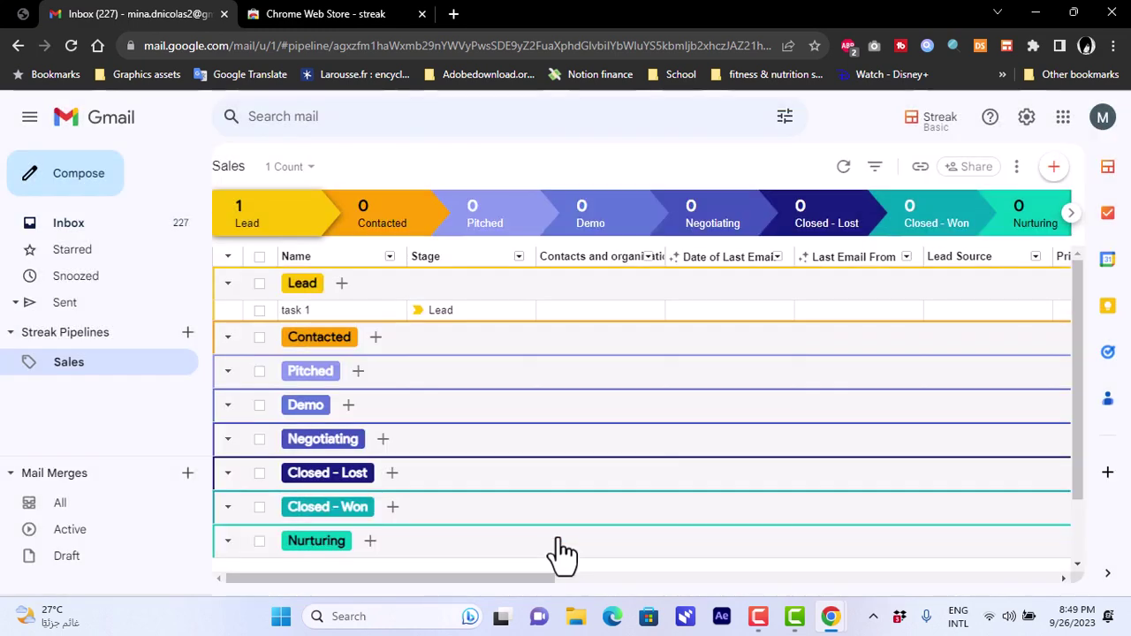
Step: Add a second box named 'task 2' to the Lead stage
click(342, 285)
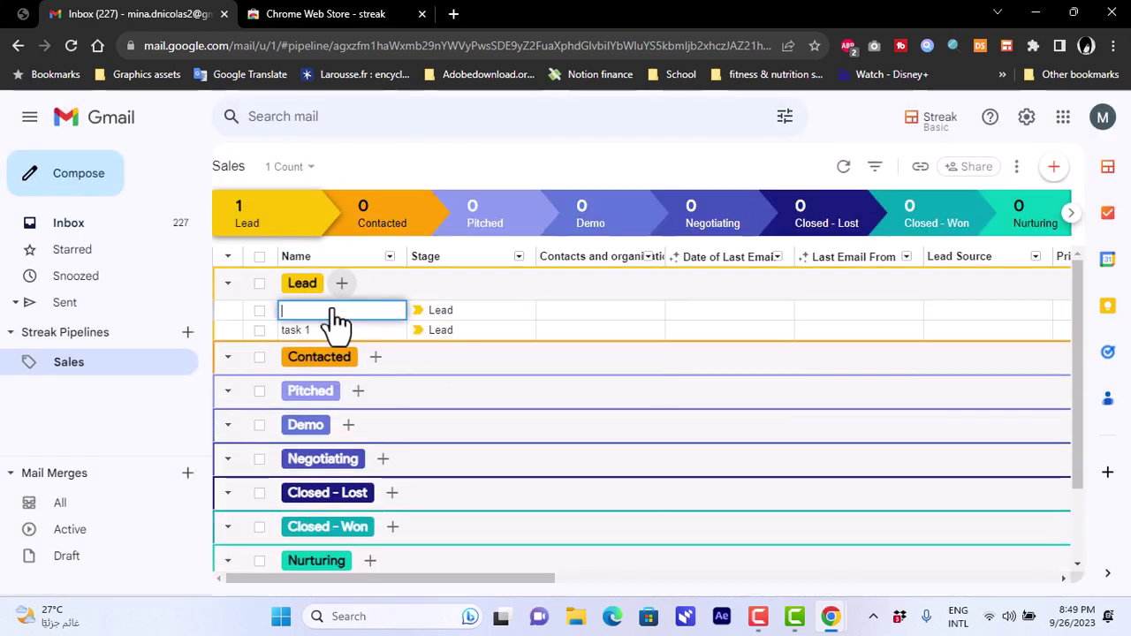
text(task )
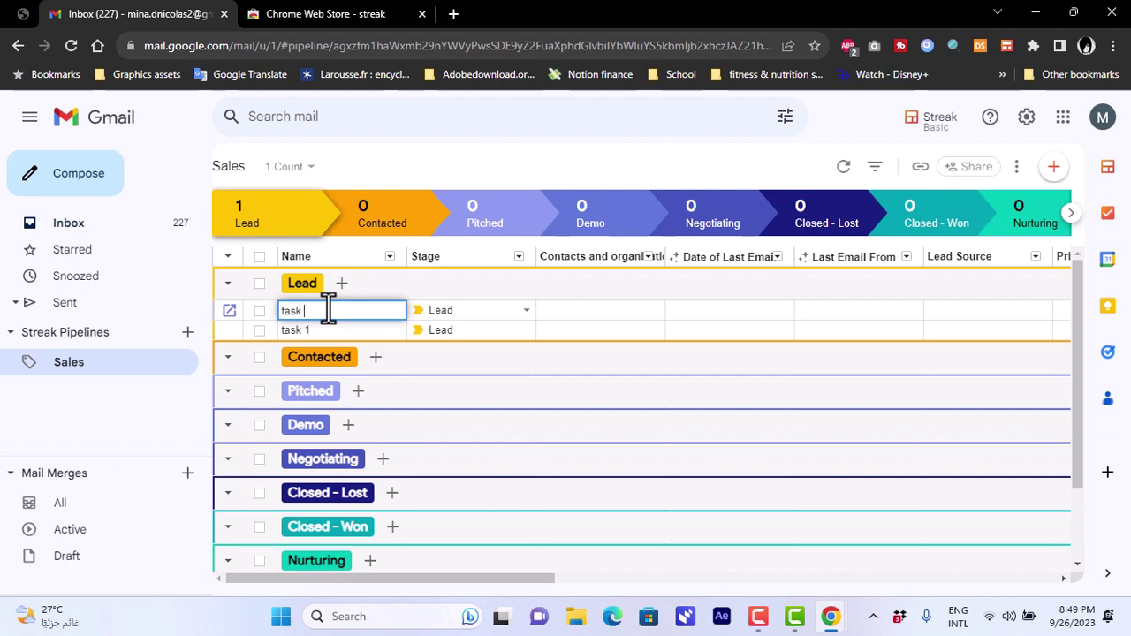
text(2)
key(Return)
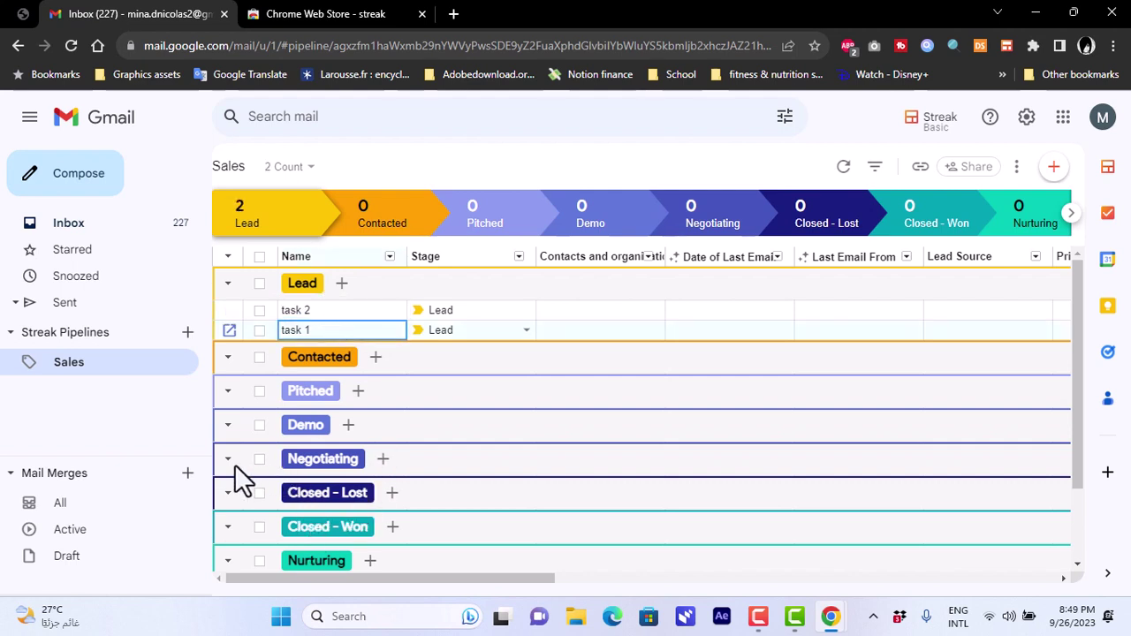
Step: Add 'task 3' under Negotiating and 'task 4' under Closed - Won
click(385, 460)
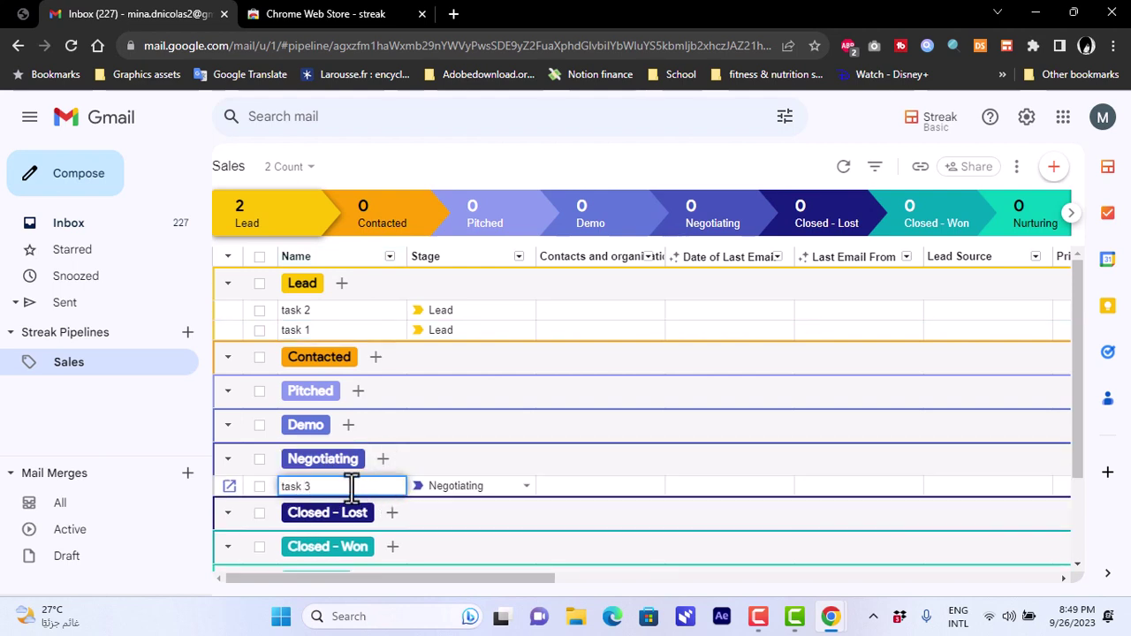
key(Return)
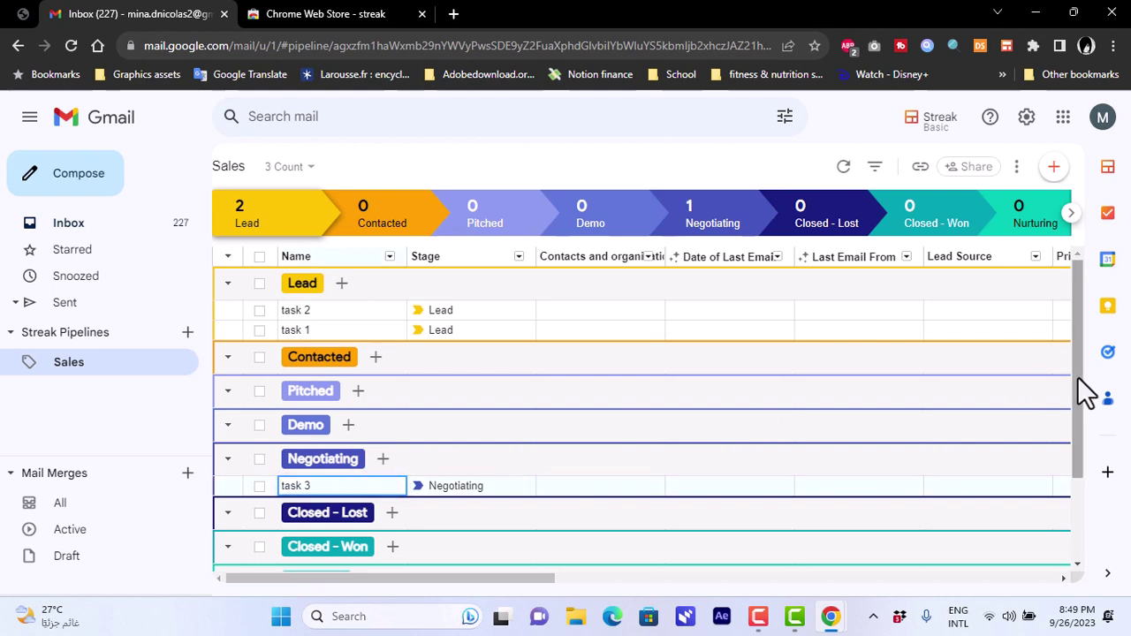
scroll(1091, 481, down, 3)
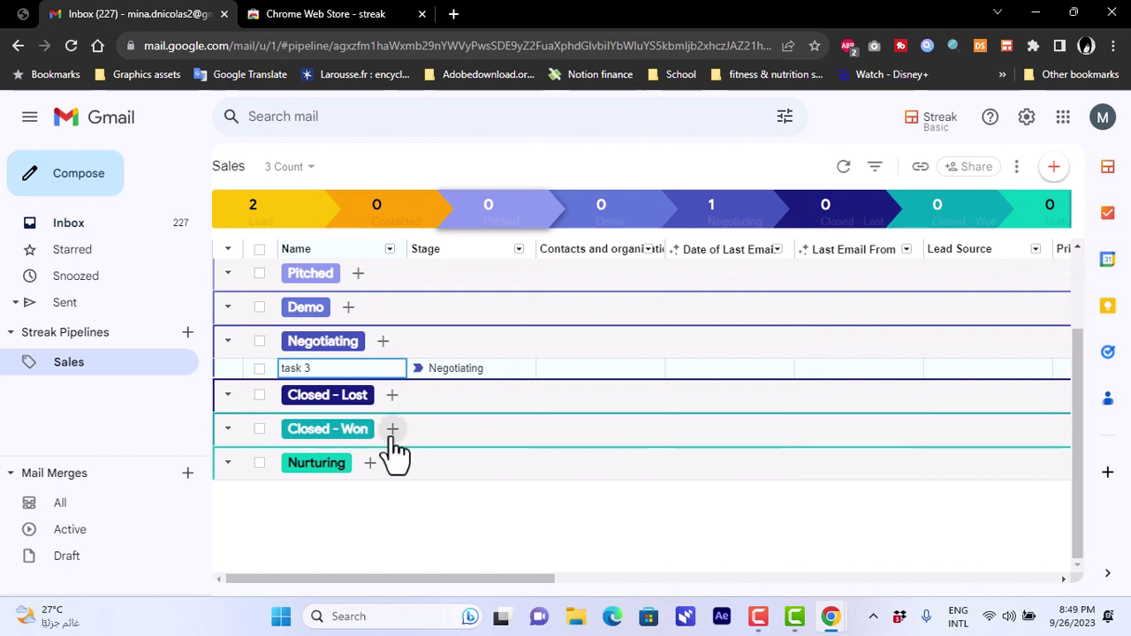
click(393, 430)
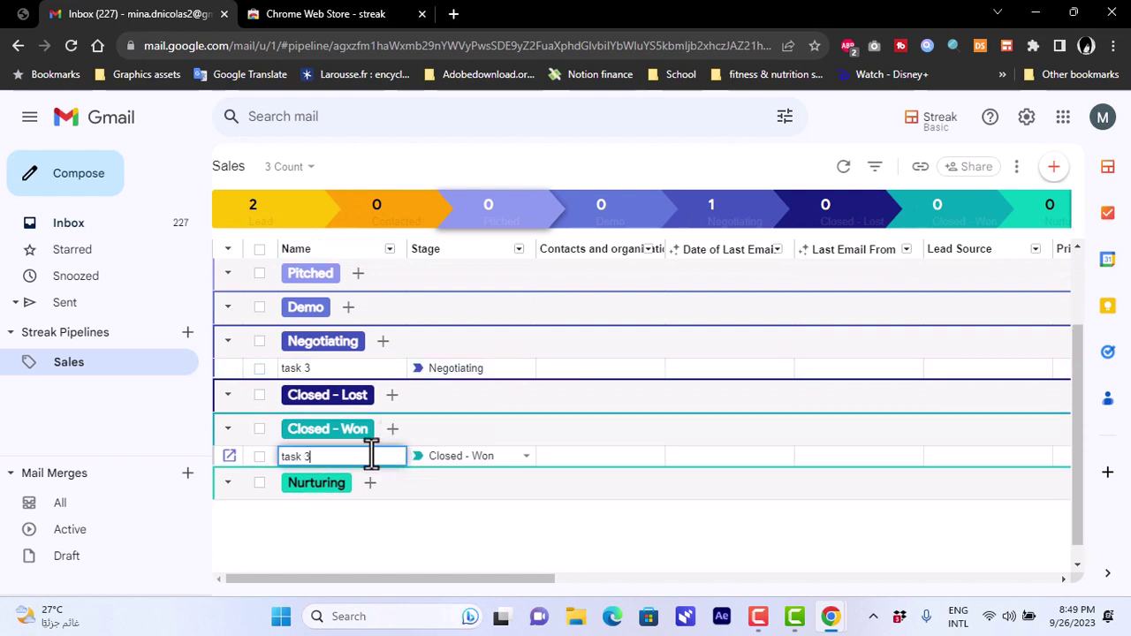
text(task 4)
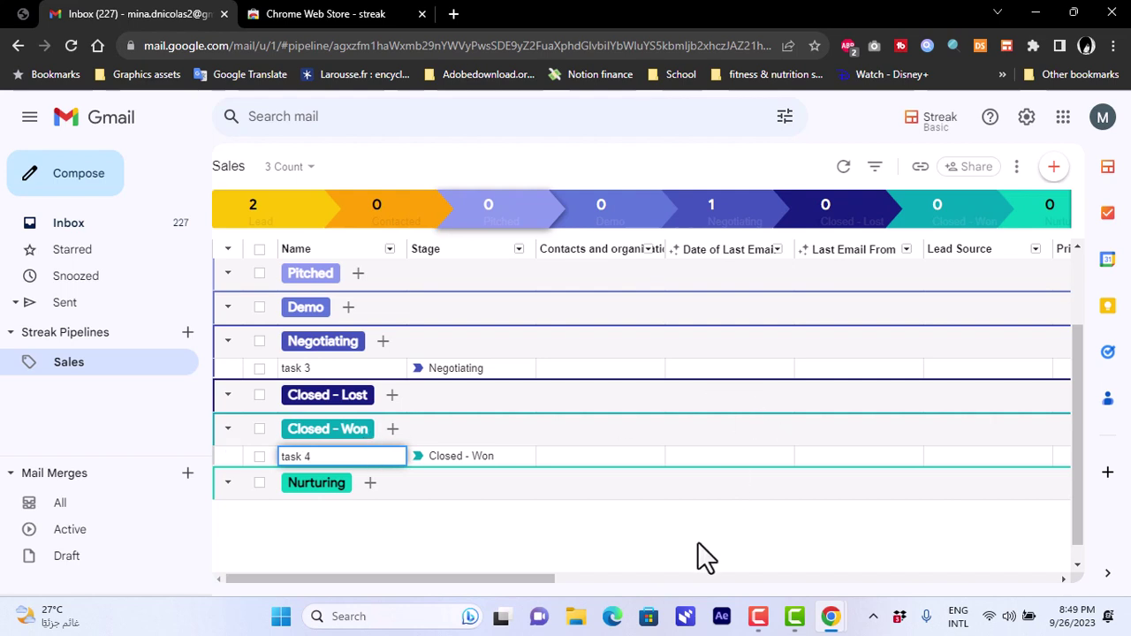
key(Return)
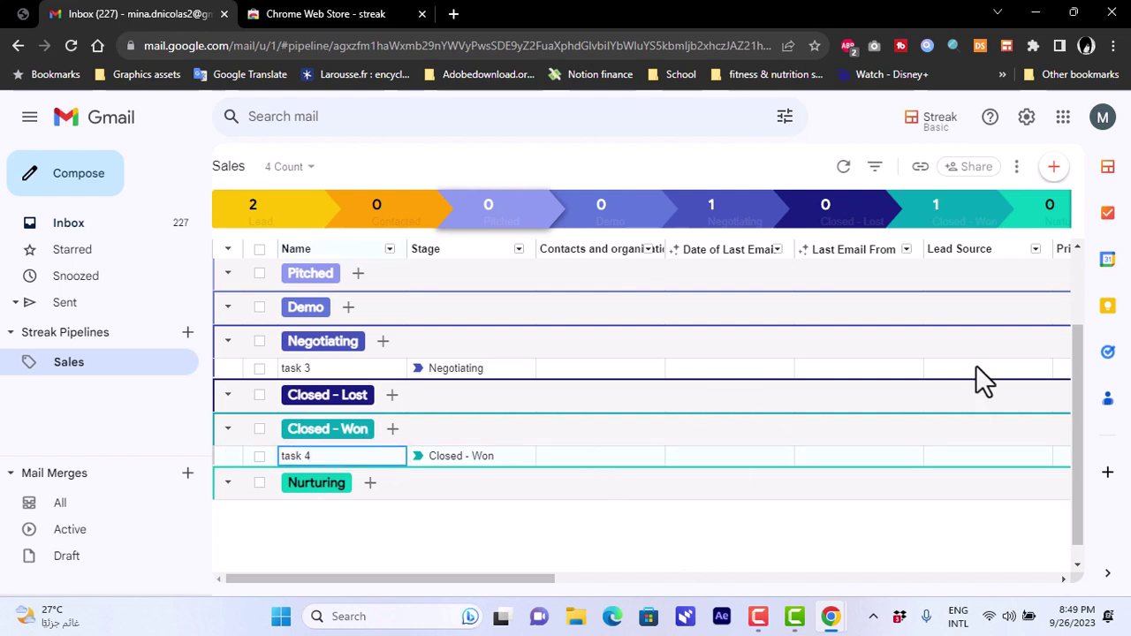
scroll(1083, 316, up, 3)
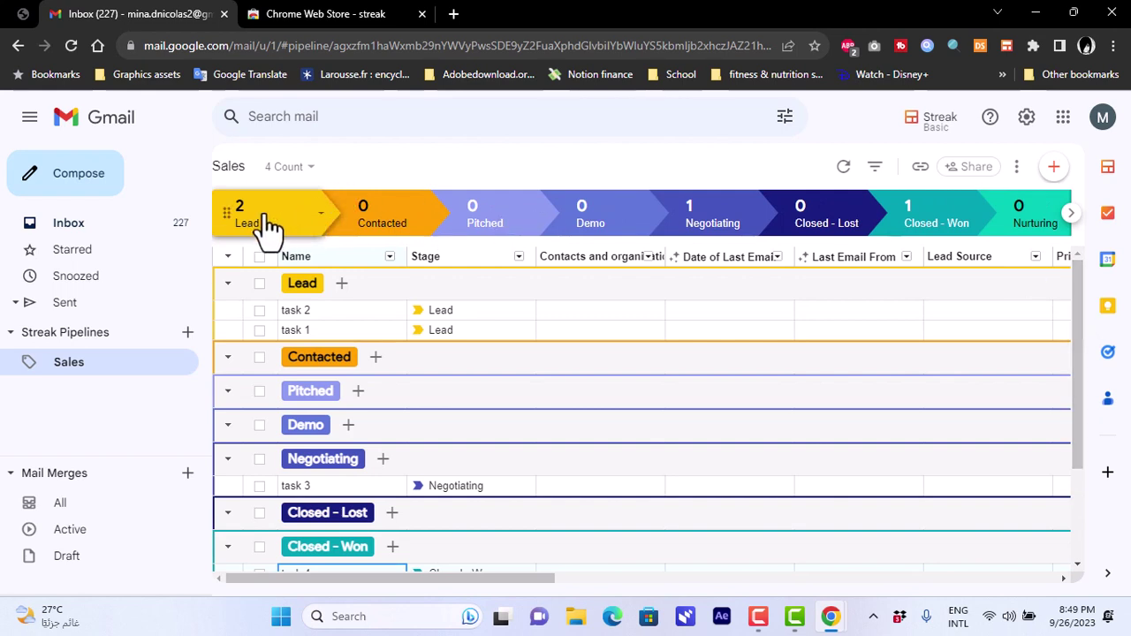
Step: Rename the Lead stage to 'Starting' and collapse the sidebar's pipelines section
drag(221, 203, 240, 216)
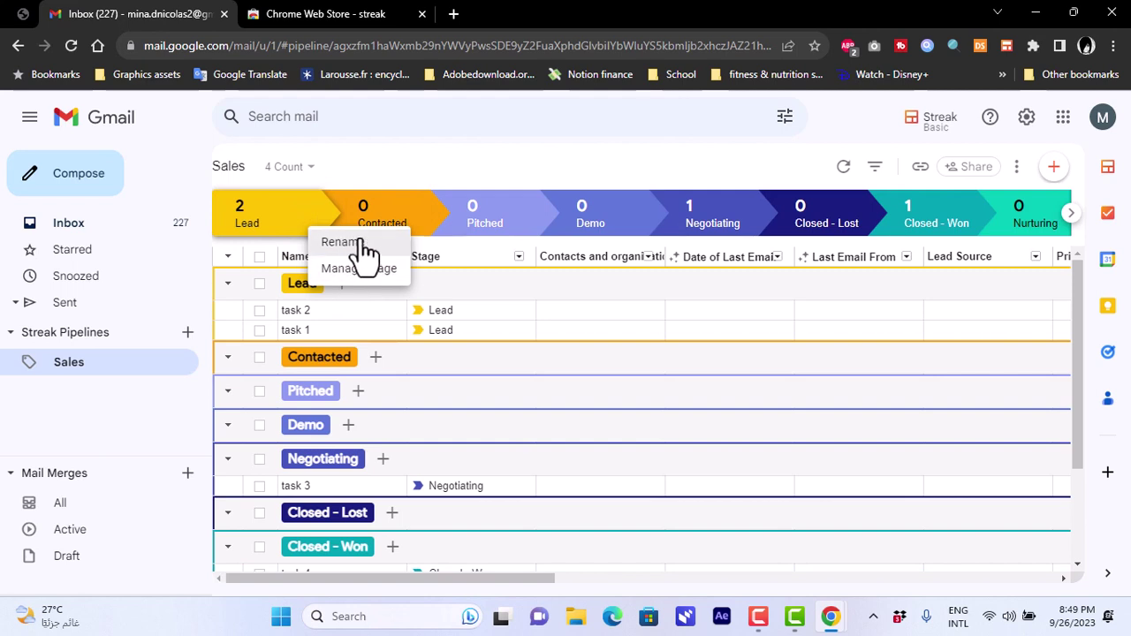
click(363, 243)
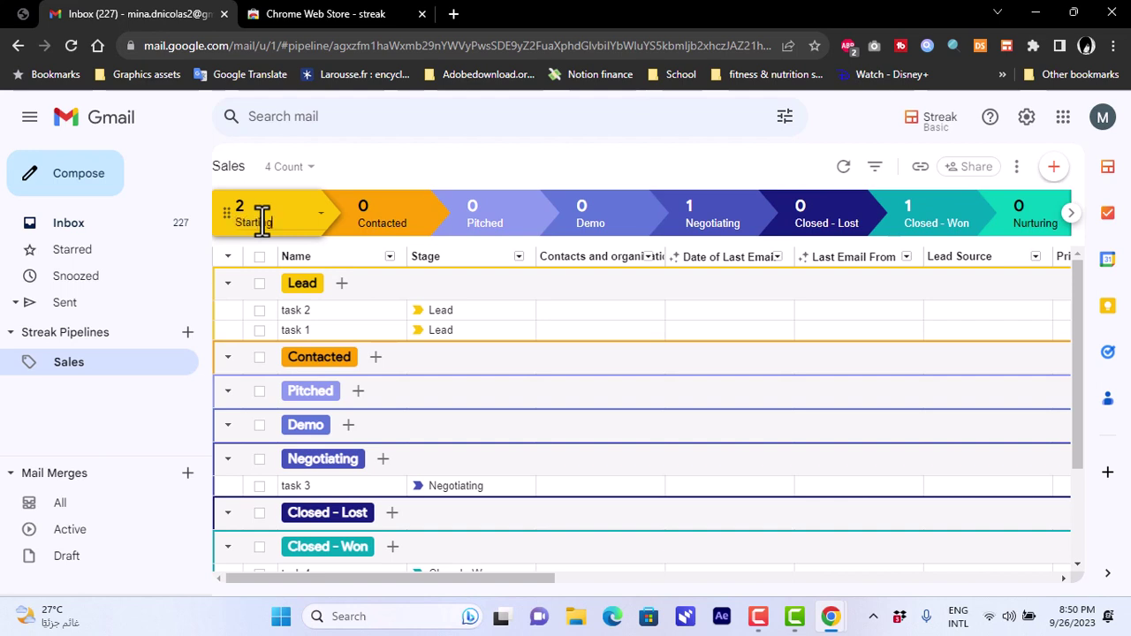
key(Return)
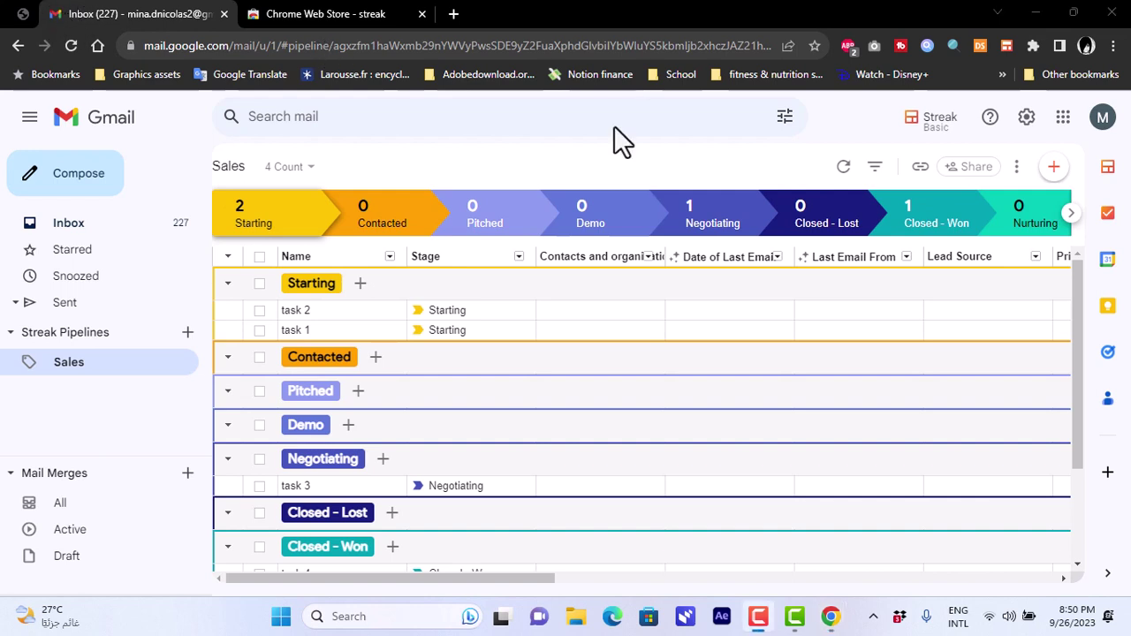
double_click(1070, 215)
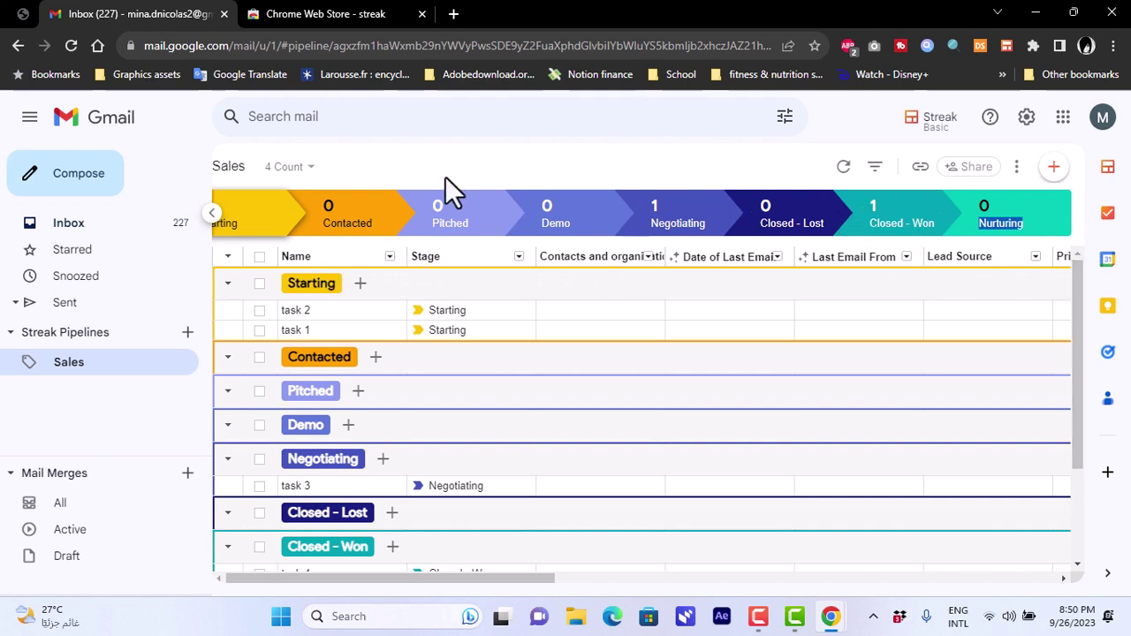
click(11, 363)
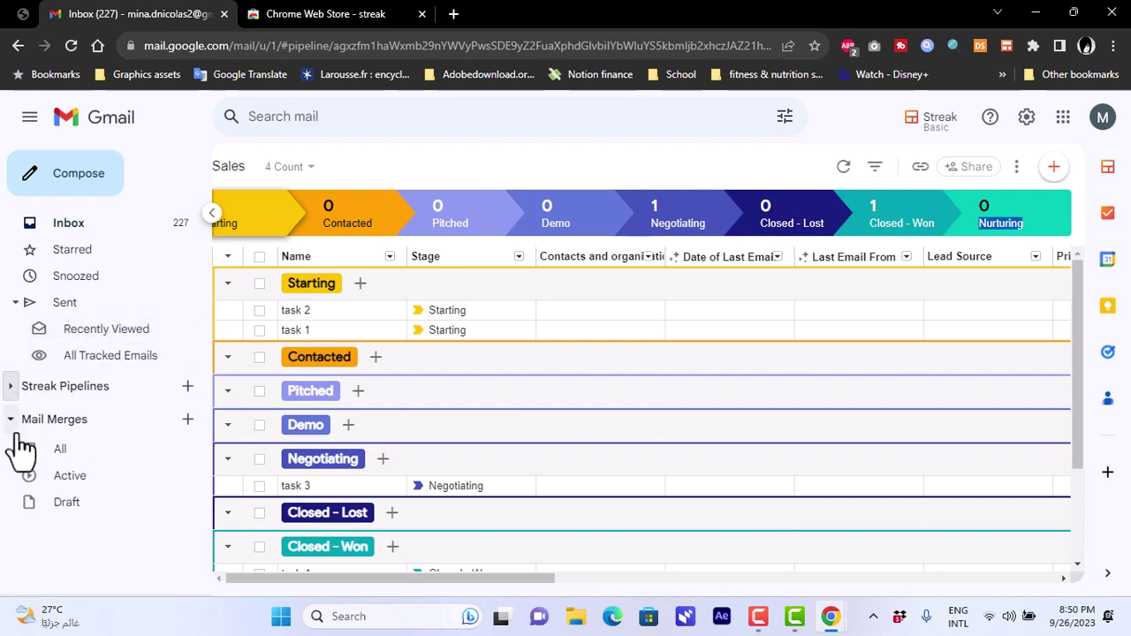
Step: Start a new pipeline, delete its Nurturing stage, and add a stage named 'reviewing'
click(189, 389)
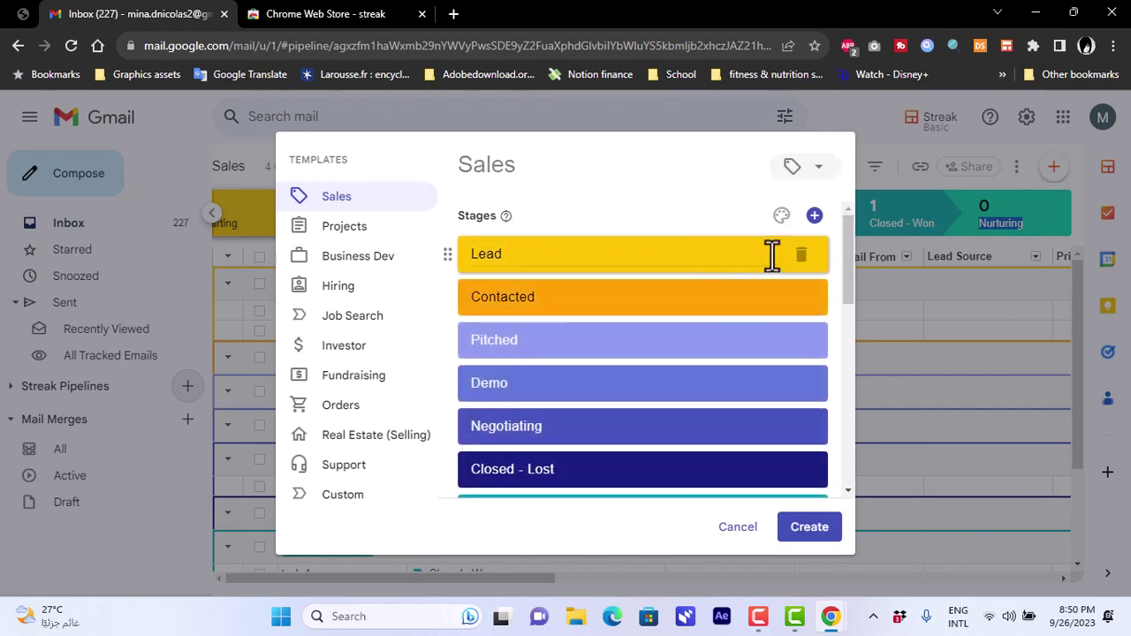
mouse_move(847, 239)
mouse_down()
mouse_move(849, 261)
mouse_move(850, 228)
mouse_up()
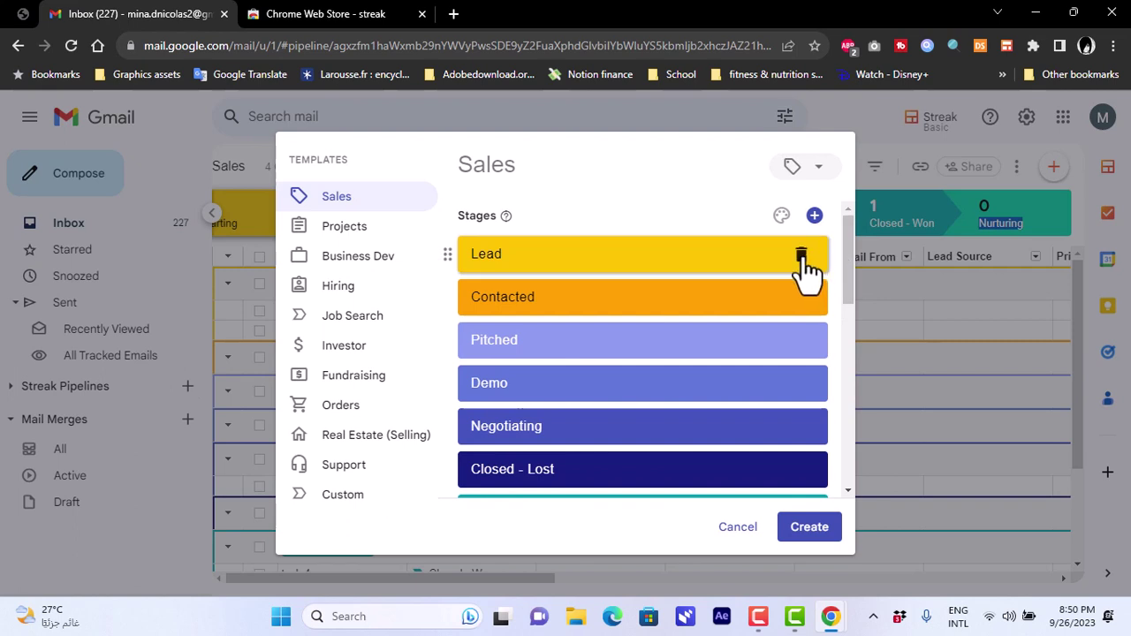
drag(851, 267, 852, 317)
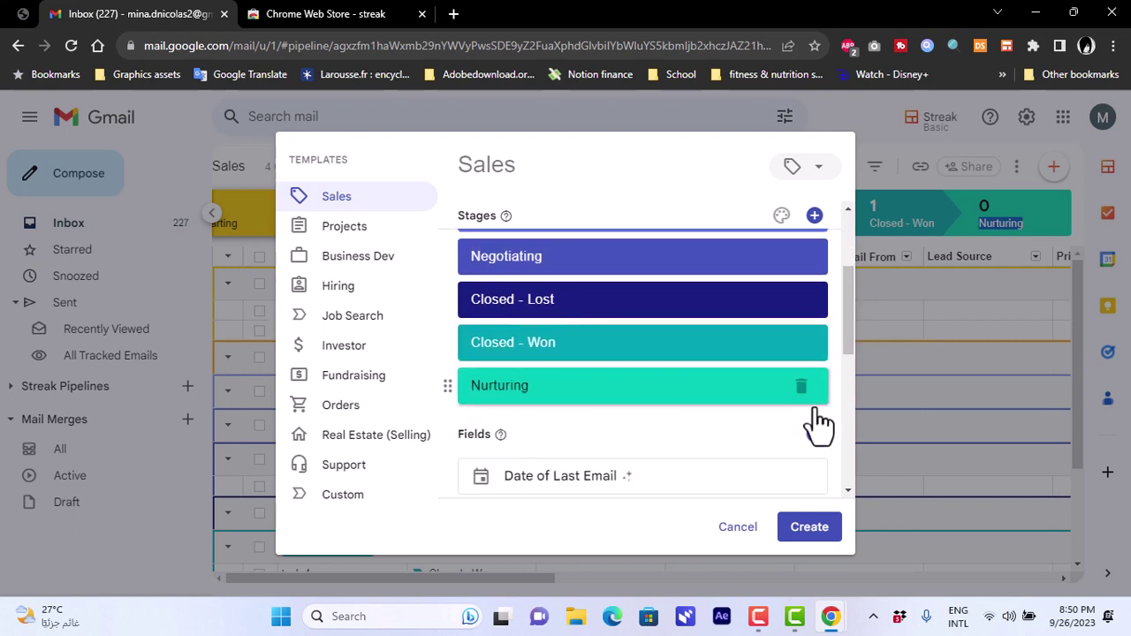
click(801, 386)
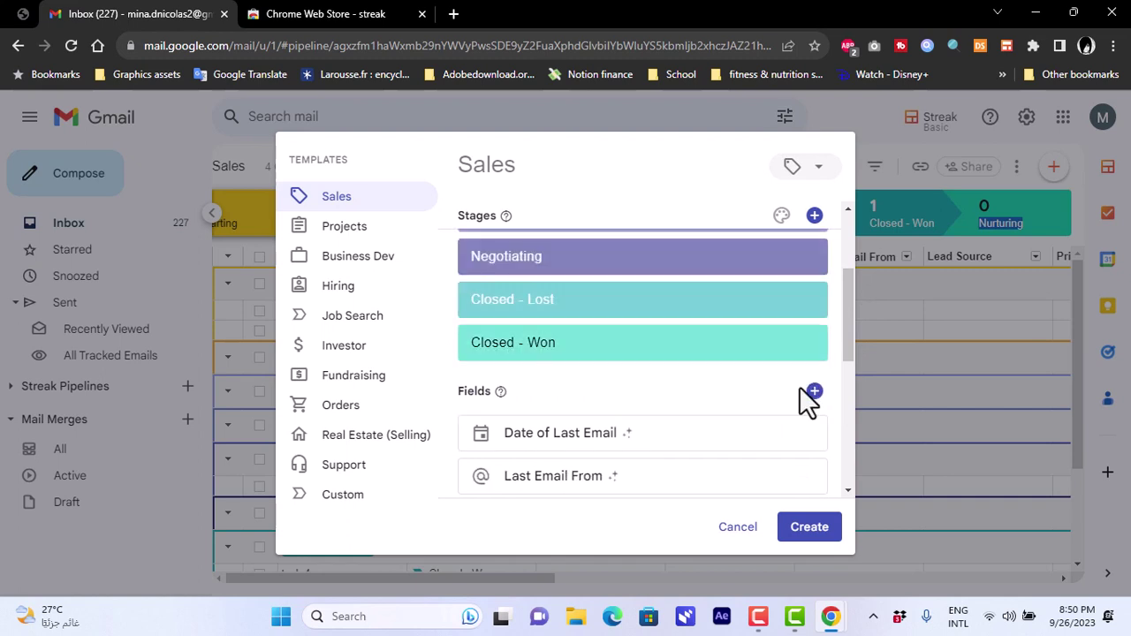
click(814, 217)
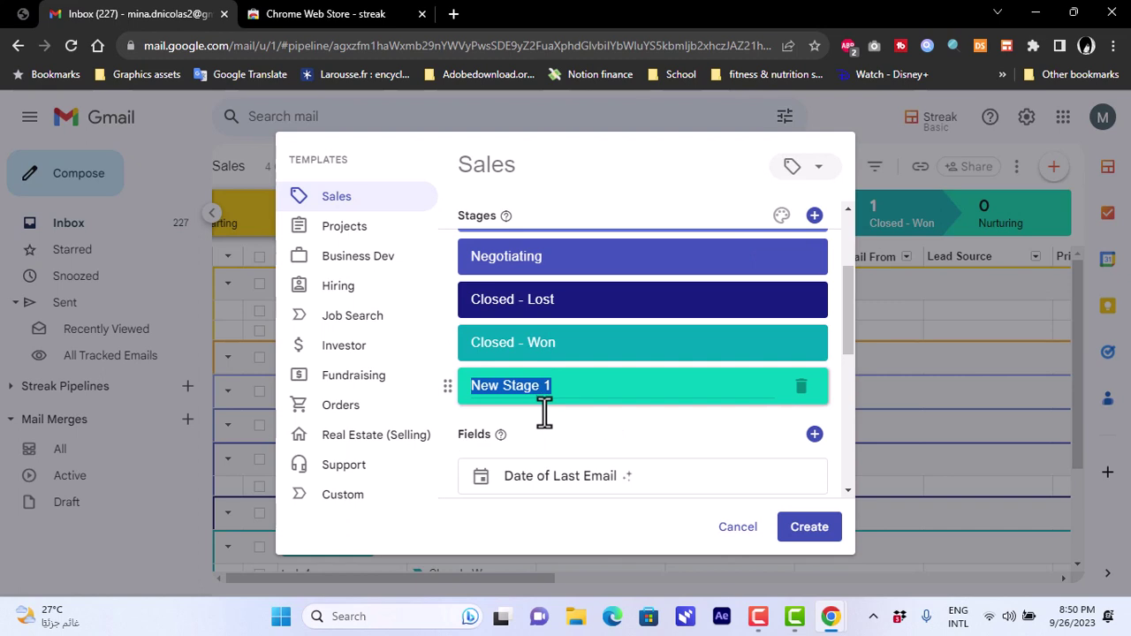
text(reviewing)
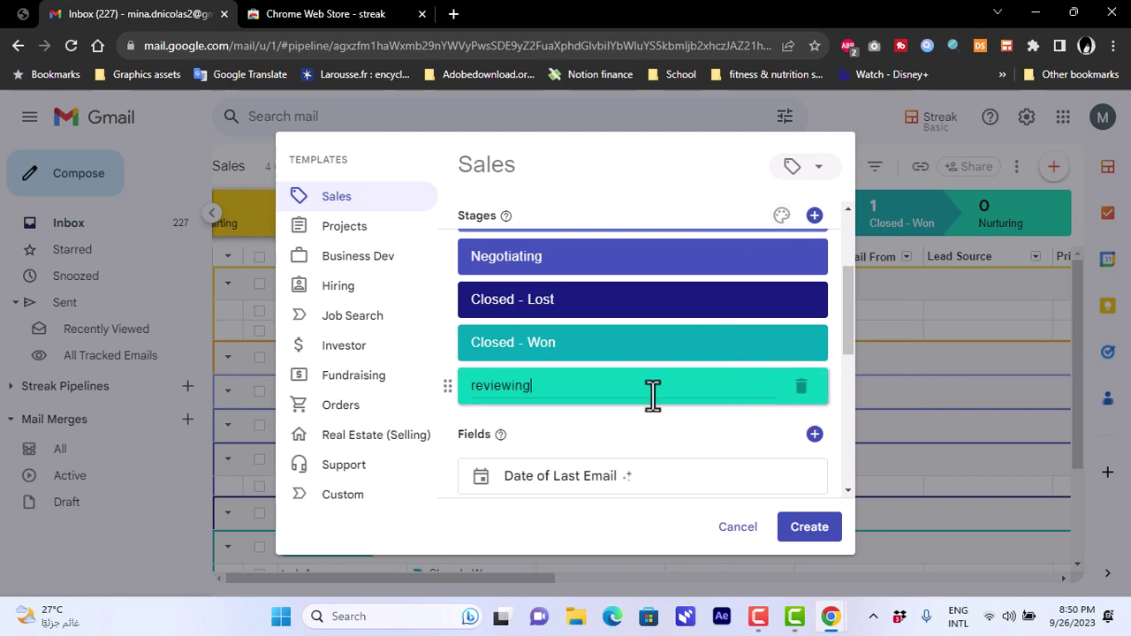
click(782, 216)
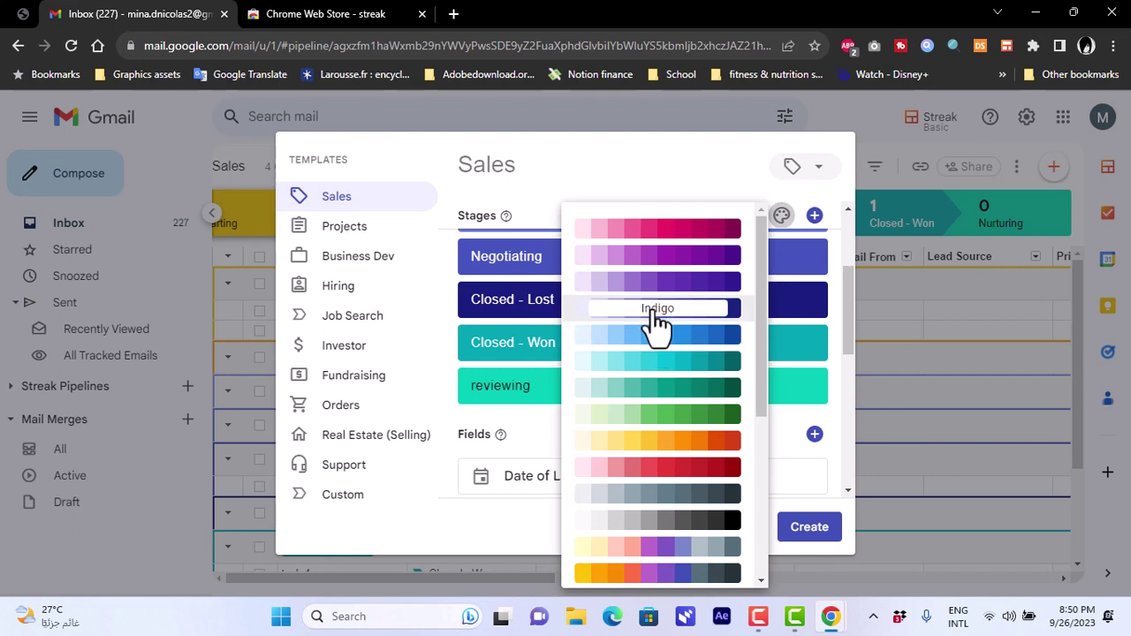
Step: Try pink stage colours, then switch the stages to the Spooky colour scheme
click(652, 238)
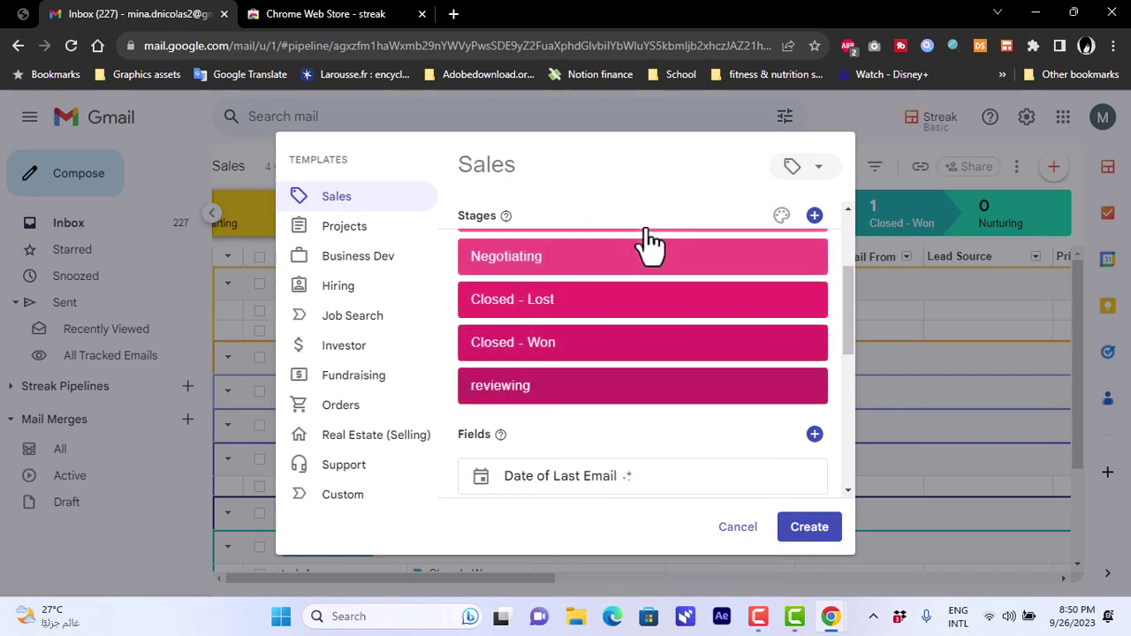
drag(844, 297, 850, 246)
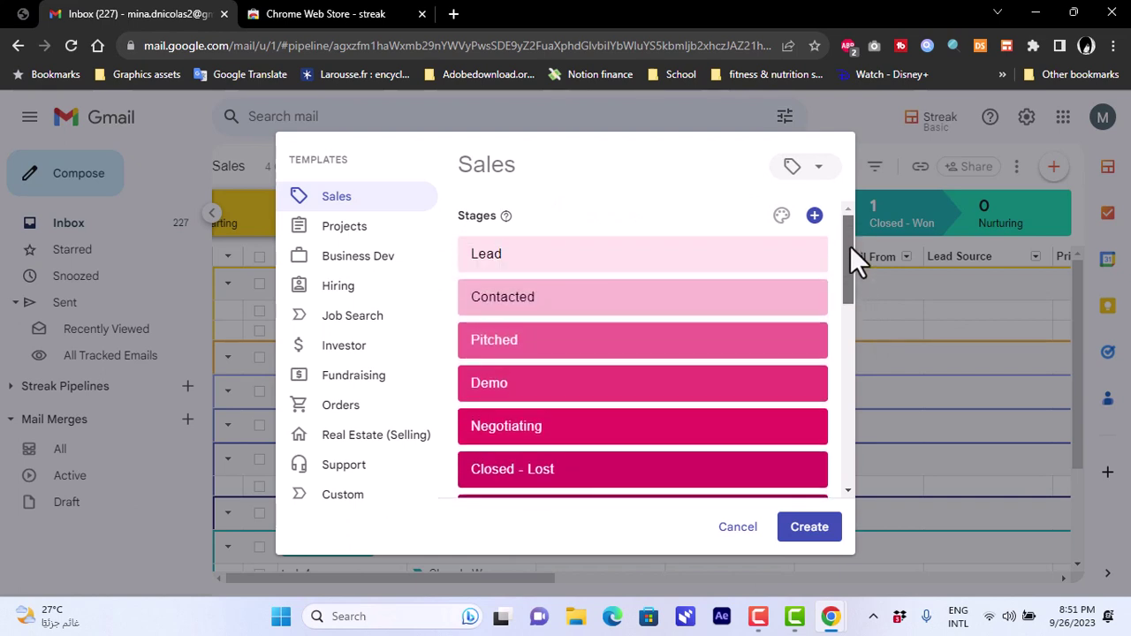
click(782, 218)
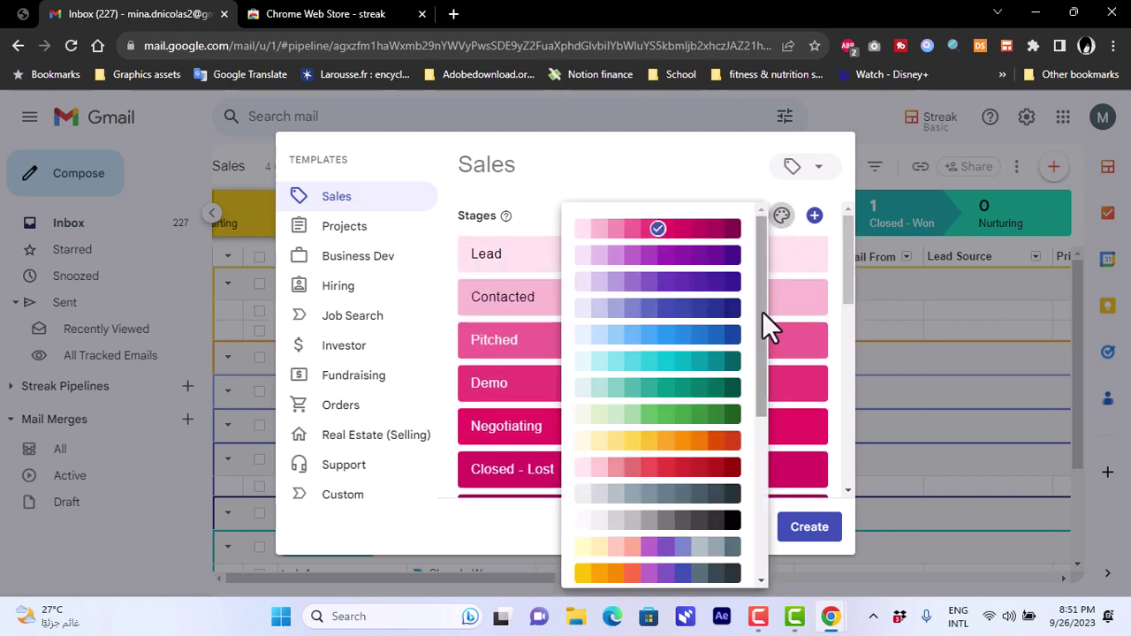
click(670, 576)
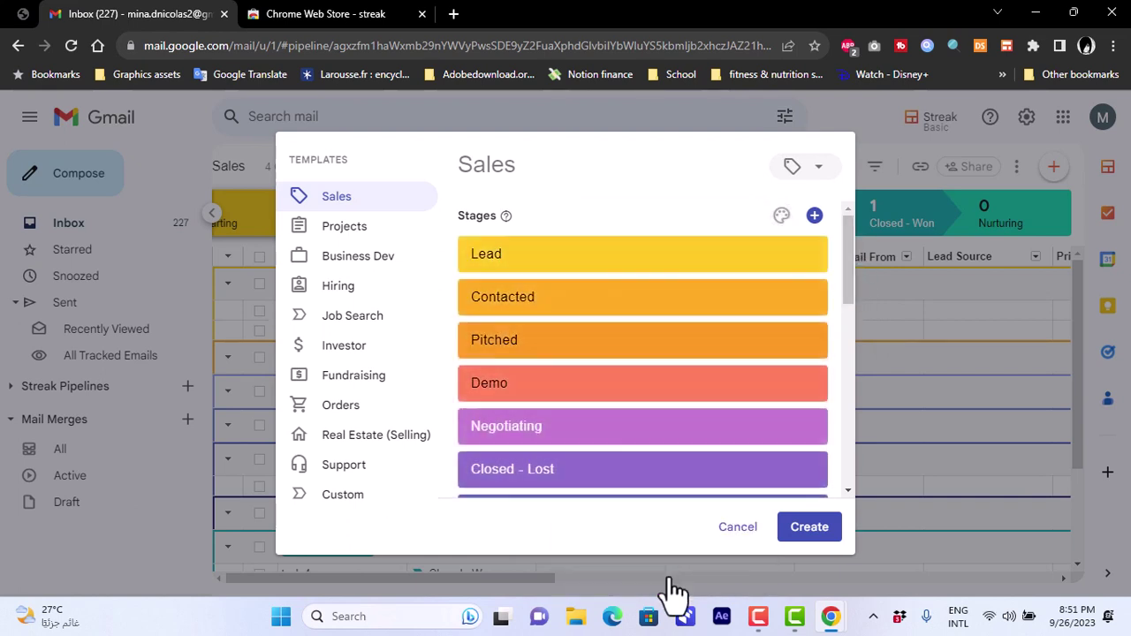
drag(848, 260, 844, 353)
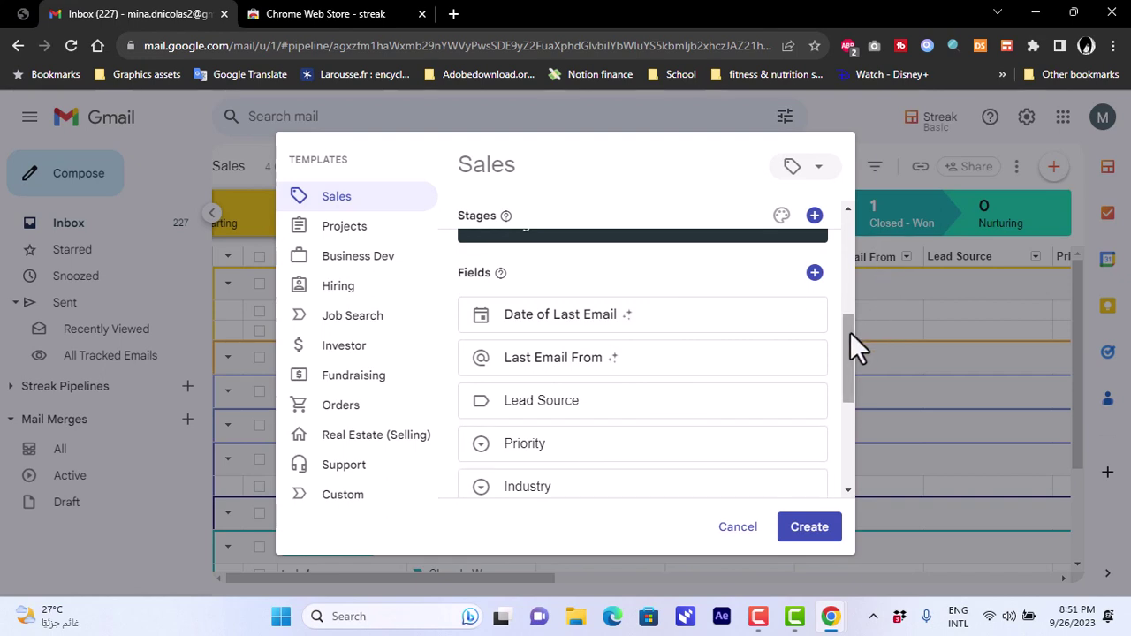
Step: Scroll the Fields list and delete the Close Date field
drag(850, 332, 847, 363)
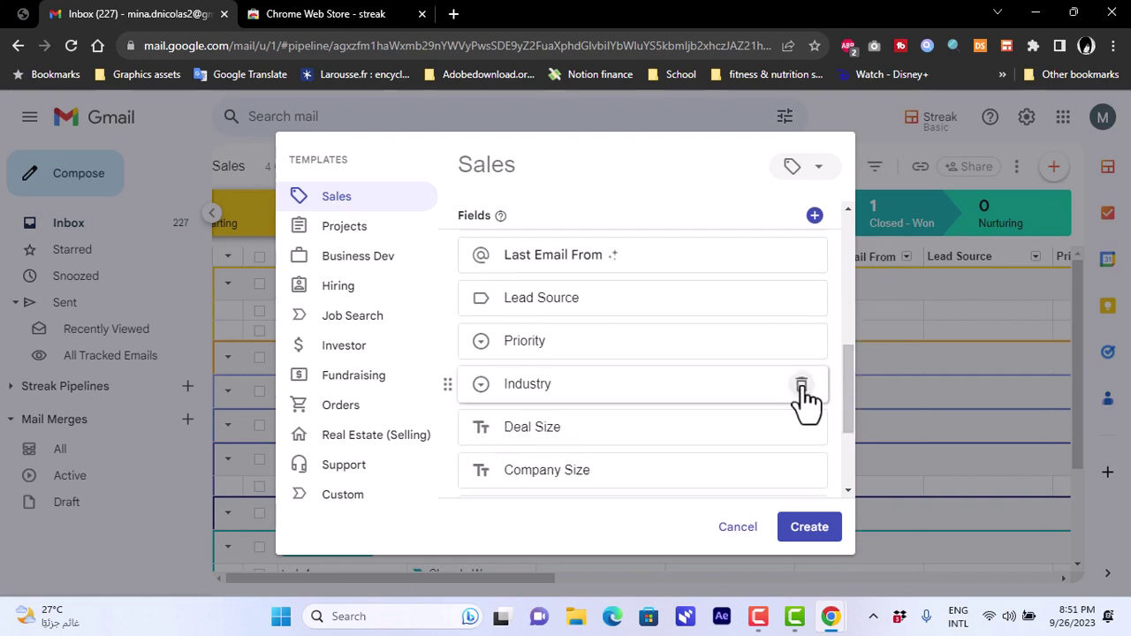
drag(848, 380, 851, 430)
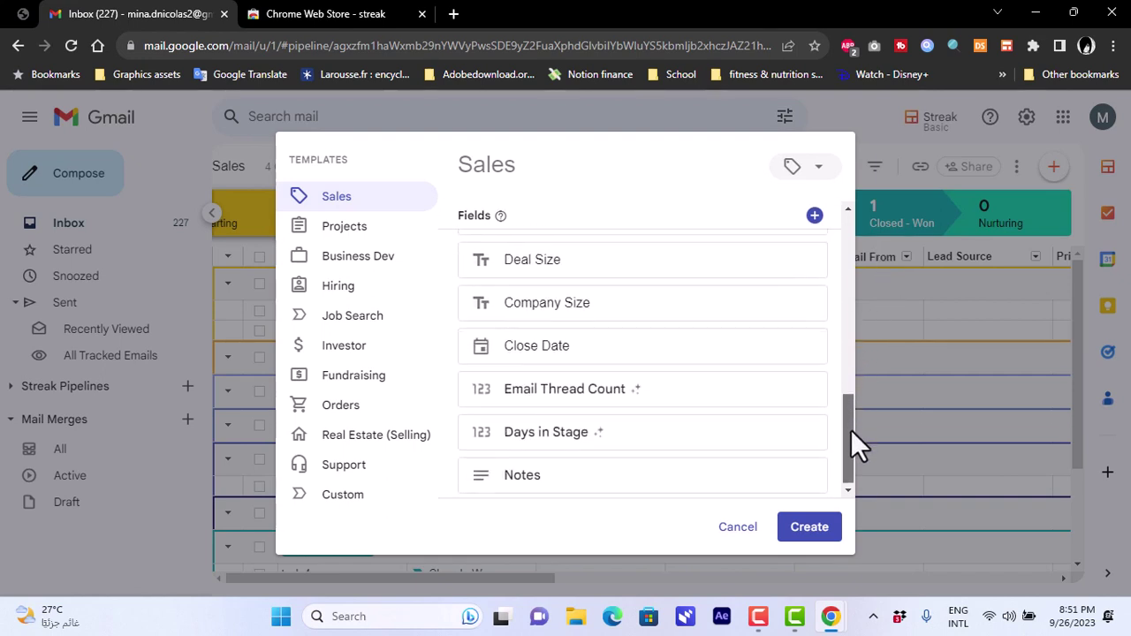
click(801, 346)
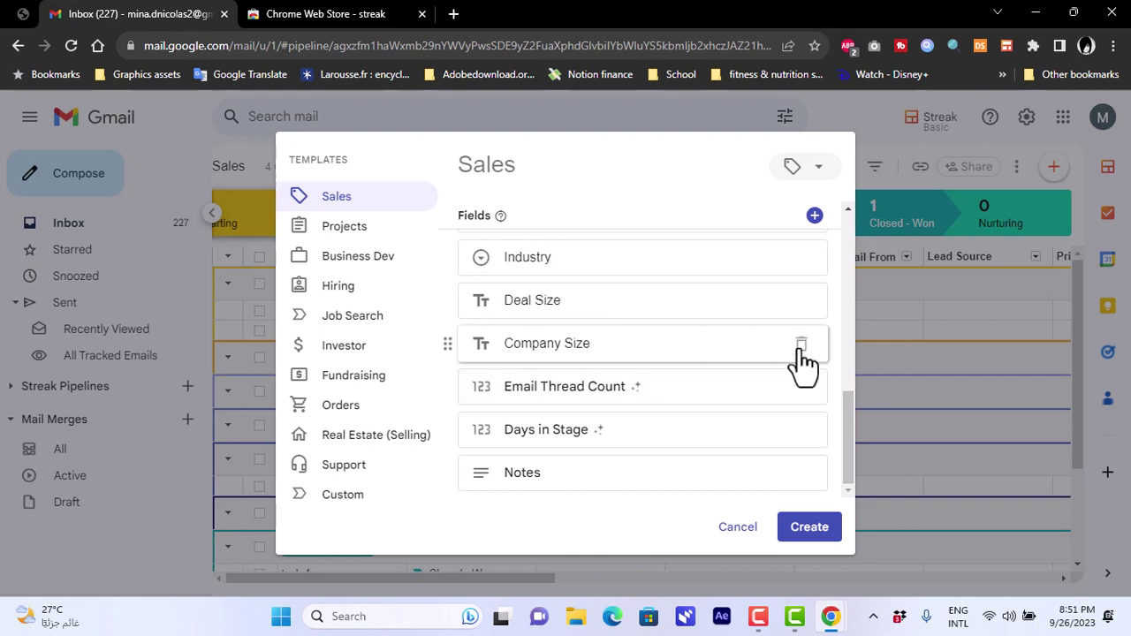
Step: Add an Incomplete Task Assignees field from the Tasks field types and place it right after Deal Size
click(814, 216)
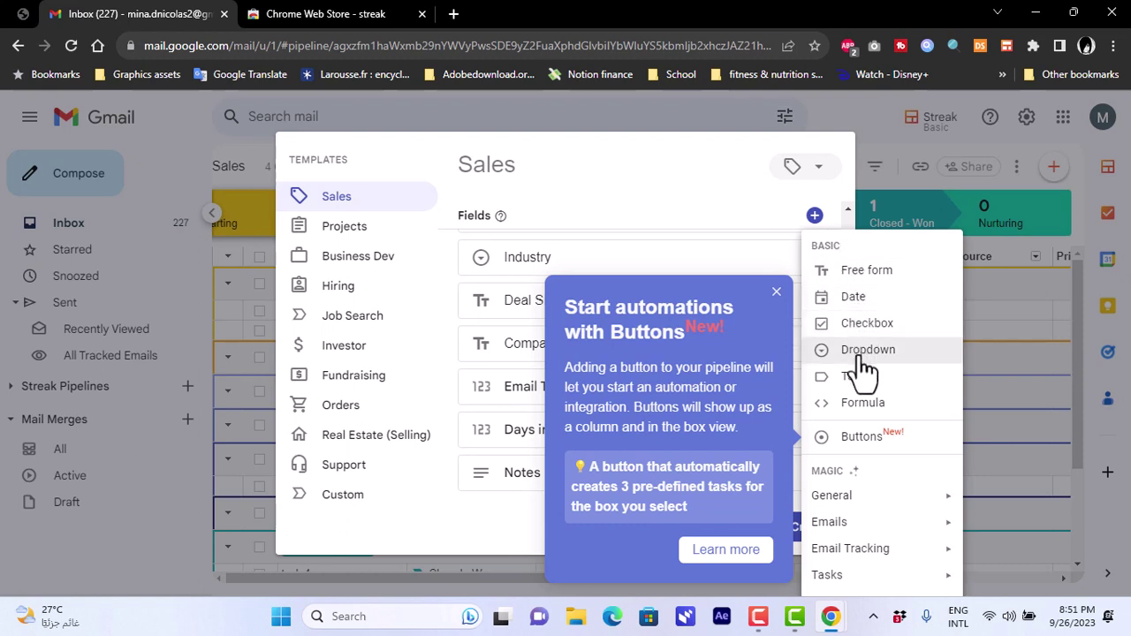
mouse_move(851, 503)
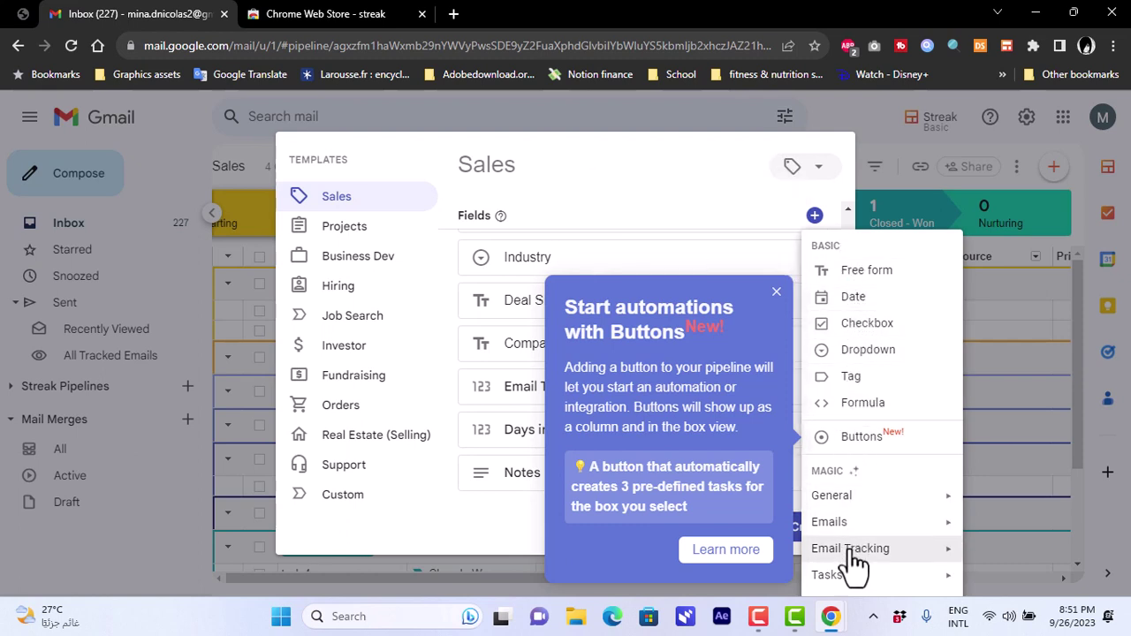
click(777, 294)
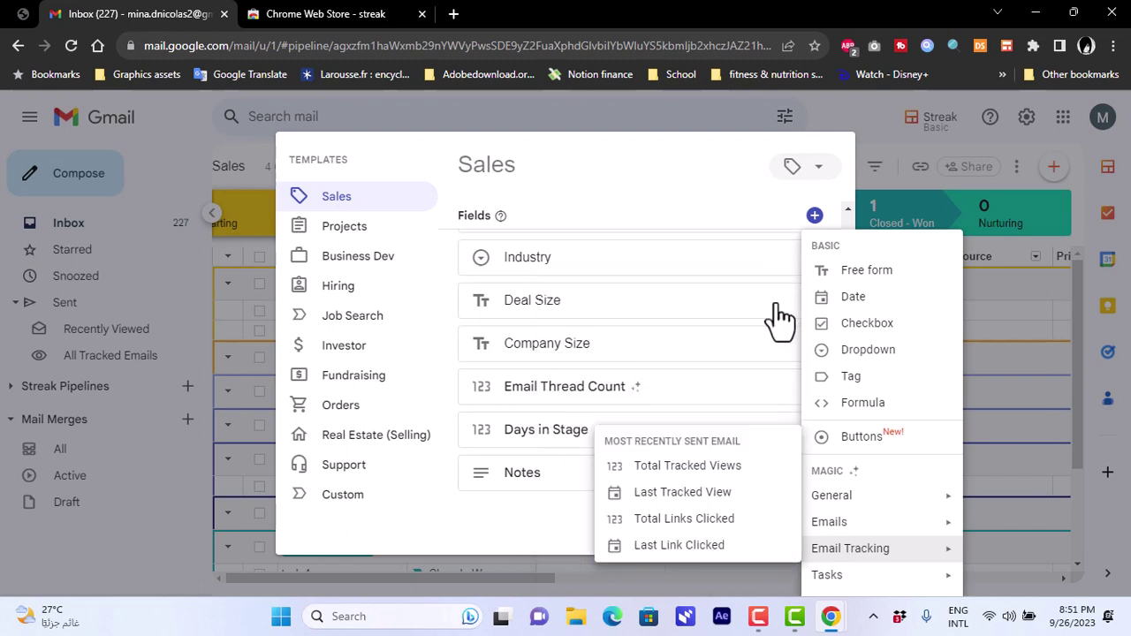
mouse_move(845, 591)
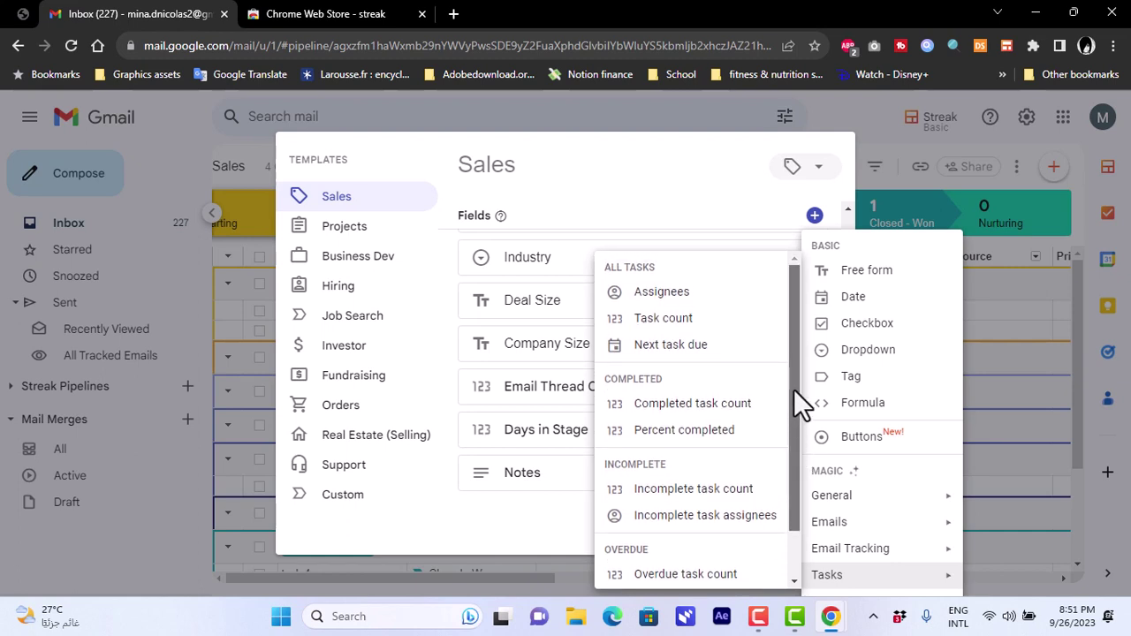
drag(793, 411, 791, 494)
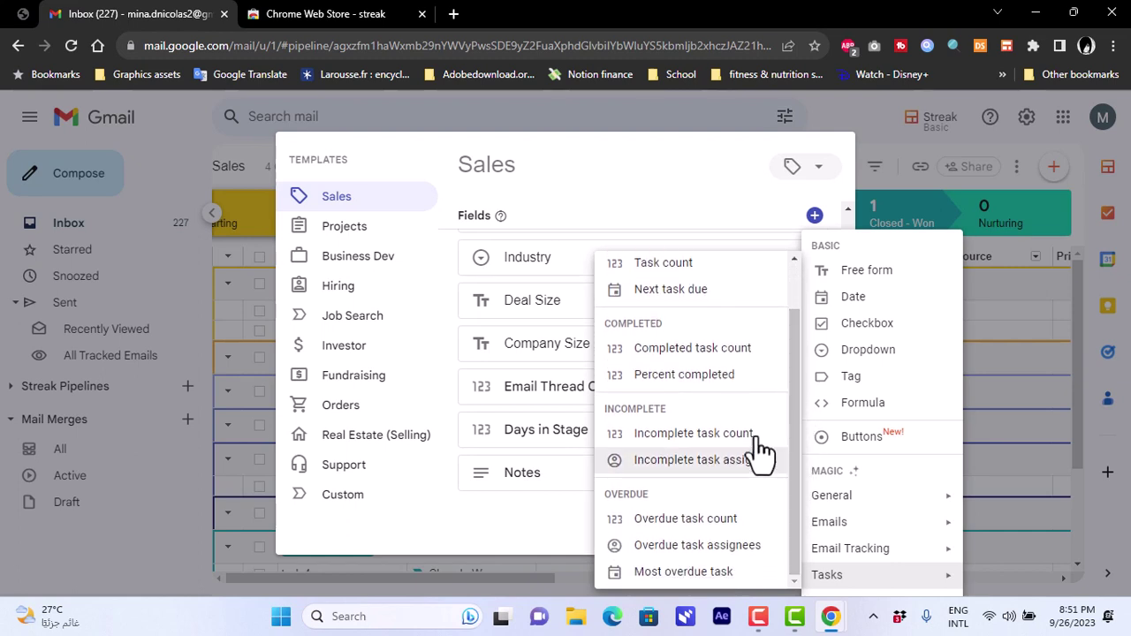
click(683, 468)
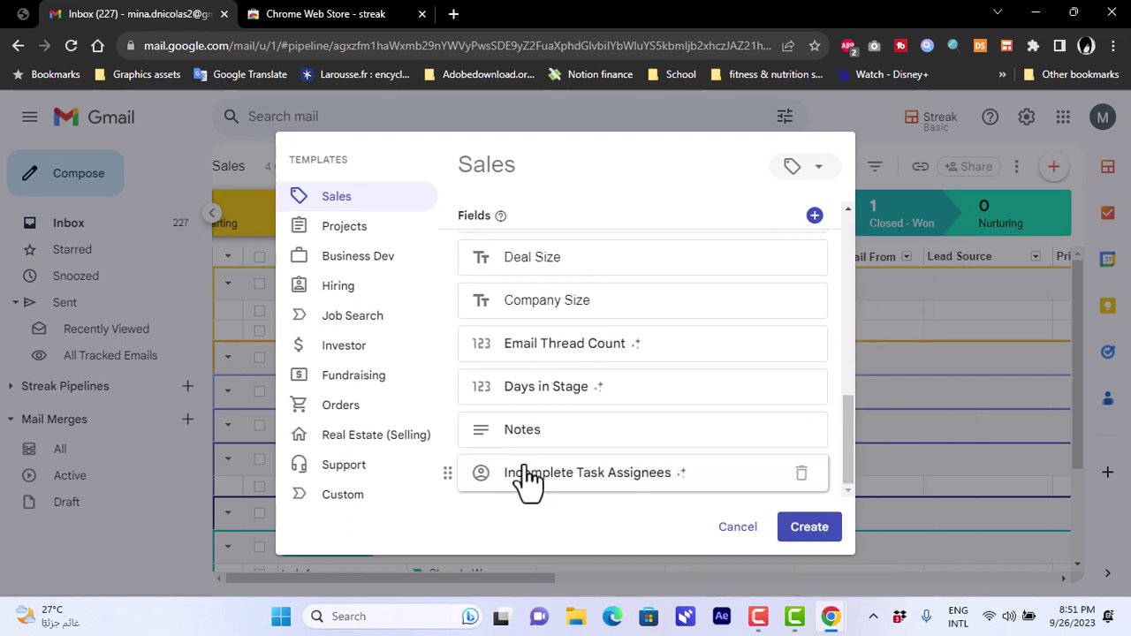
drag(445, 472, 444, 310)
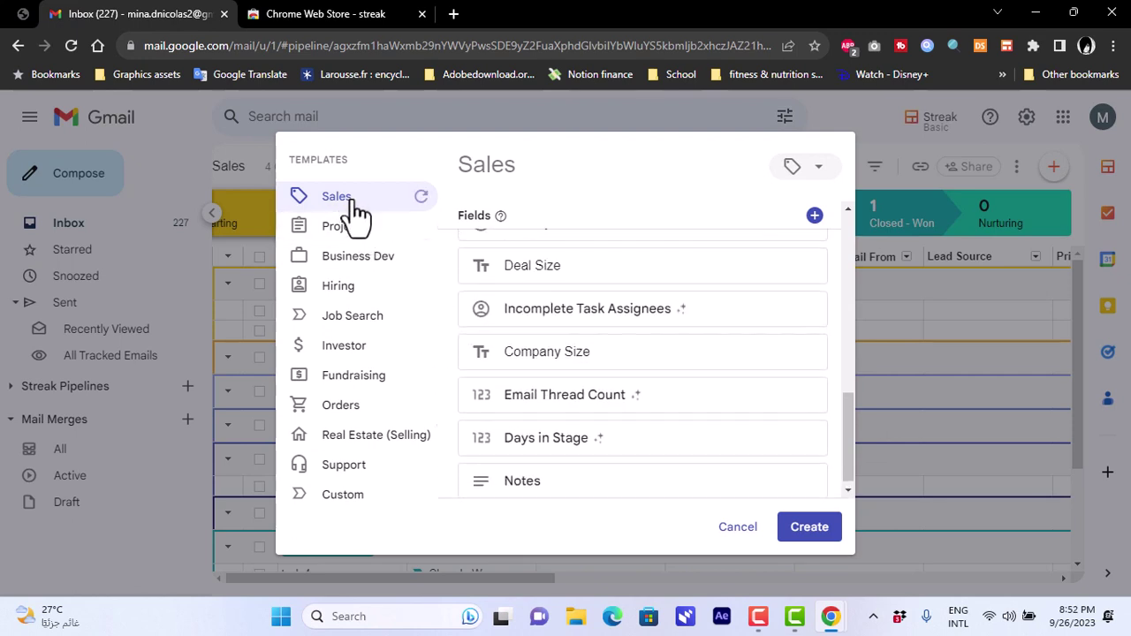
Step: Preview the Projects, Business Dev, Hiring, Job Search and Support templates, then select the blank Custom template
click(344, 239)
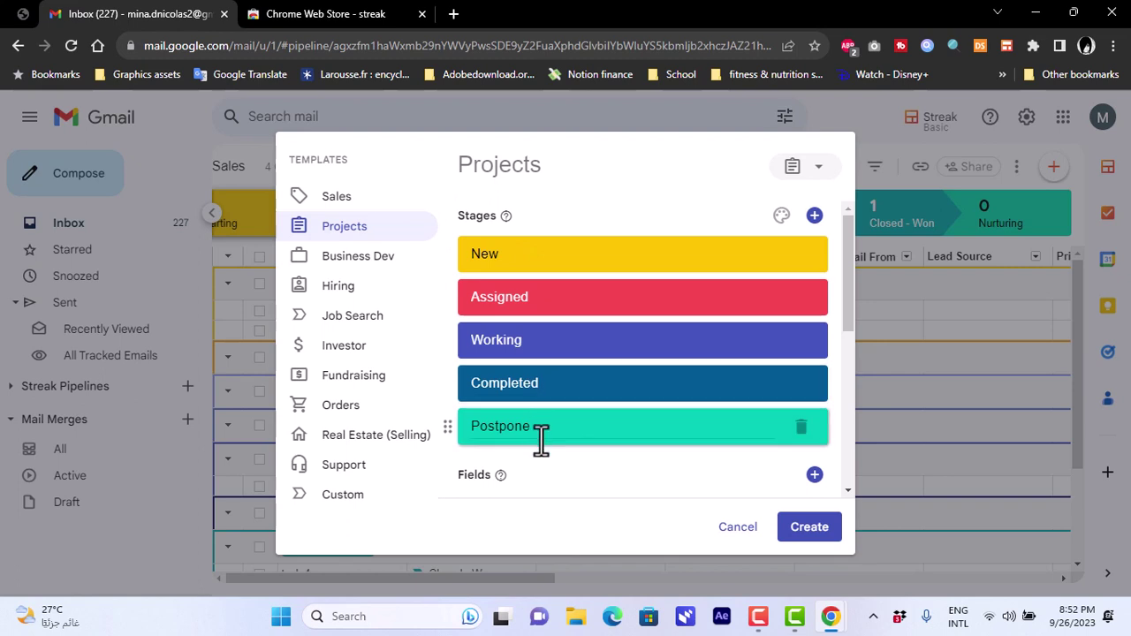
click(346, 265)
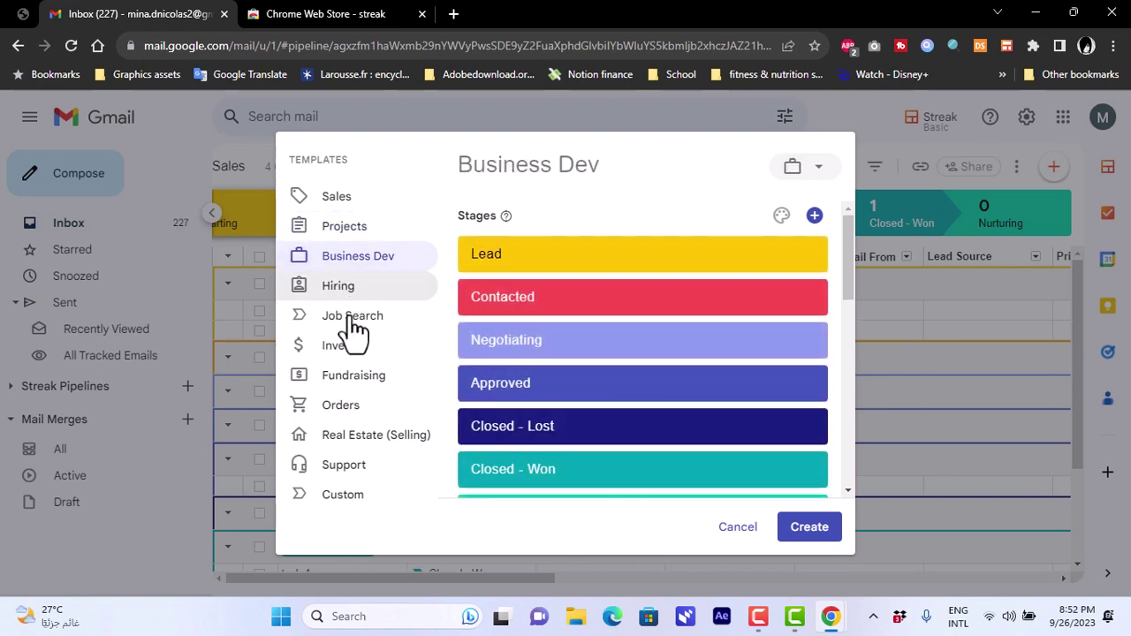
click(358, 297)
click(355, 323)
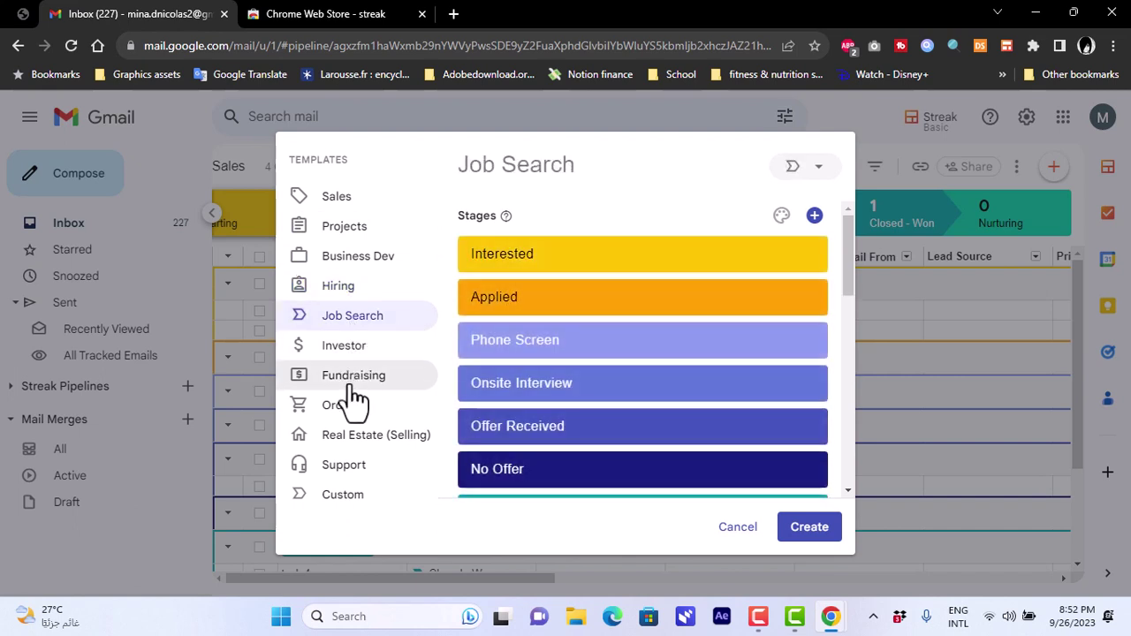
click(346, 478)
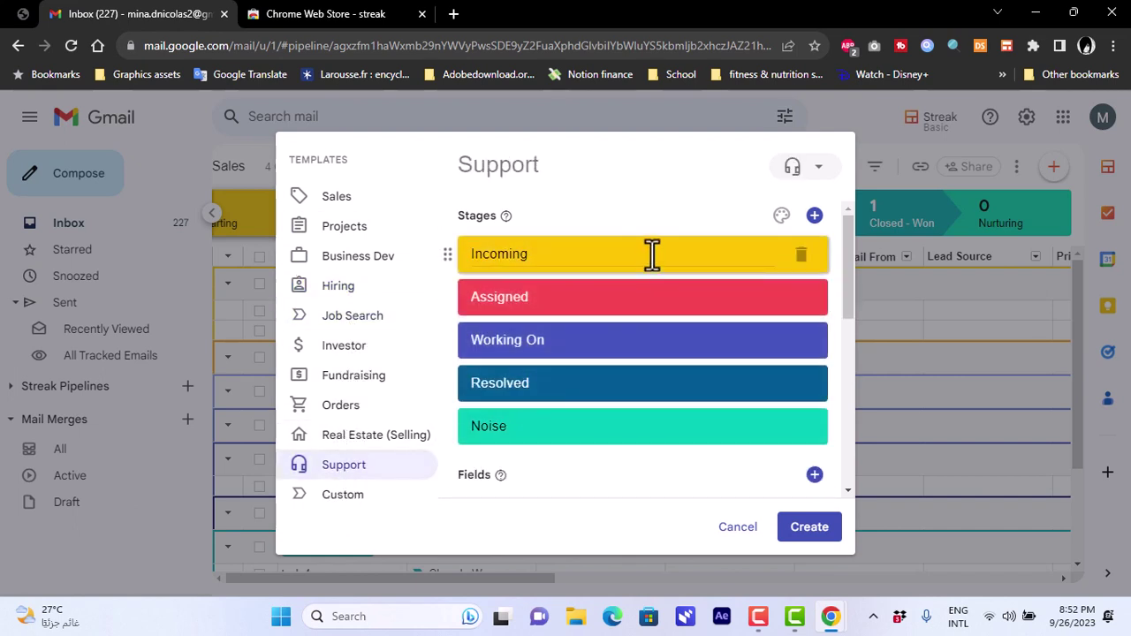
drag(842, 246, 852, 400)
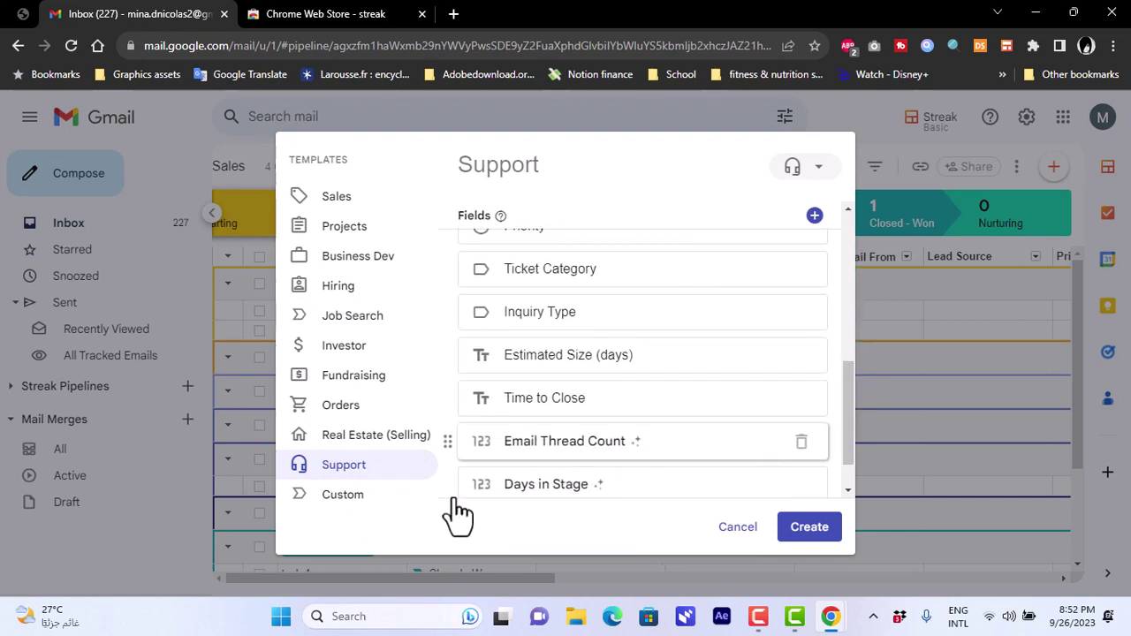
click(342, 497)
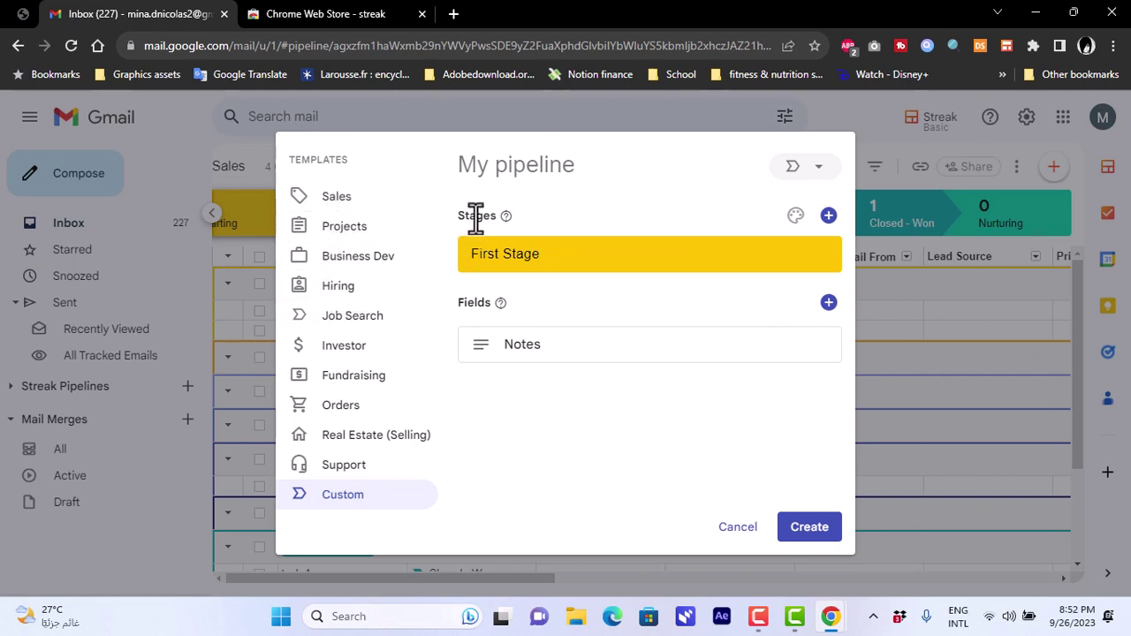
Step: Select the Fundraising template and scroll through its Lead to Money in Bank stages and fields like Fund Size
click(349, 232)
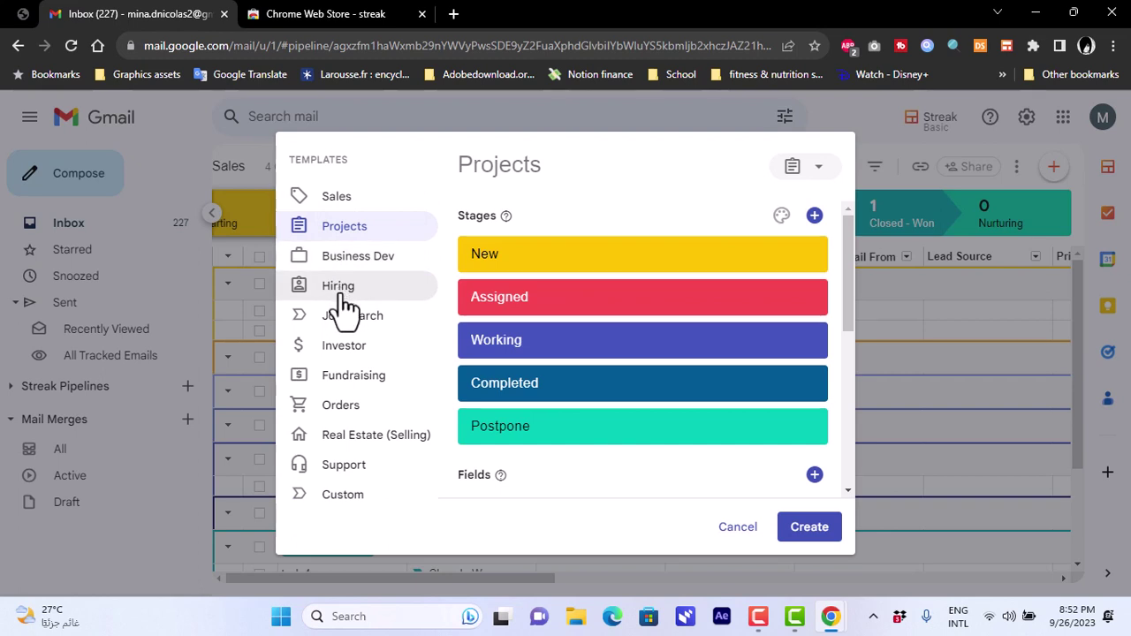
click(338, 385)
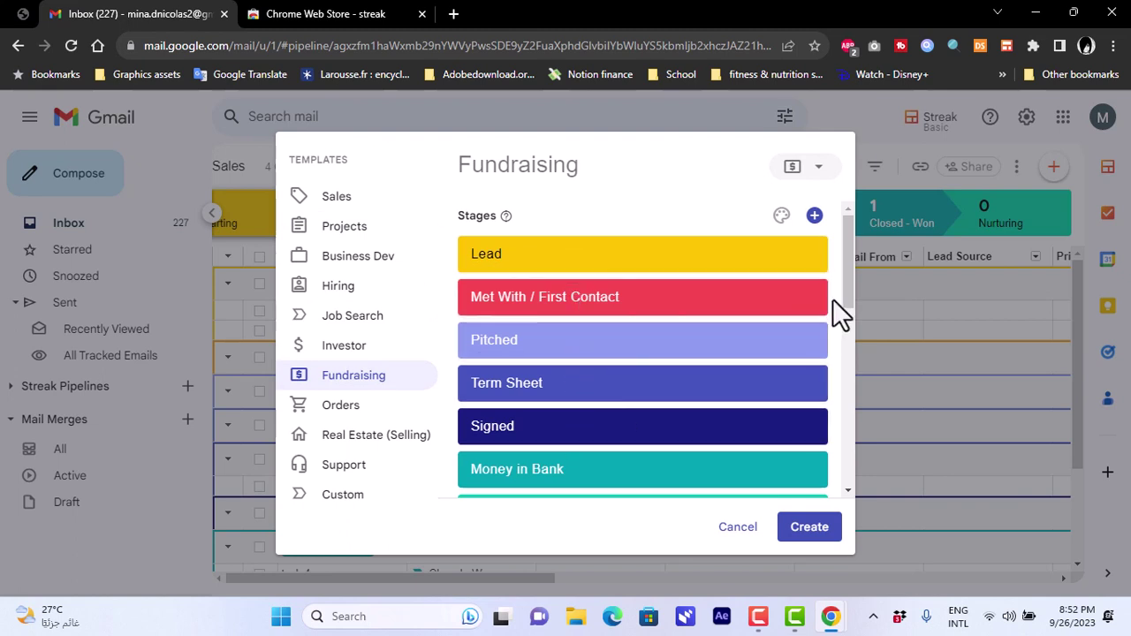
drag(849, 284, 845, 393)
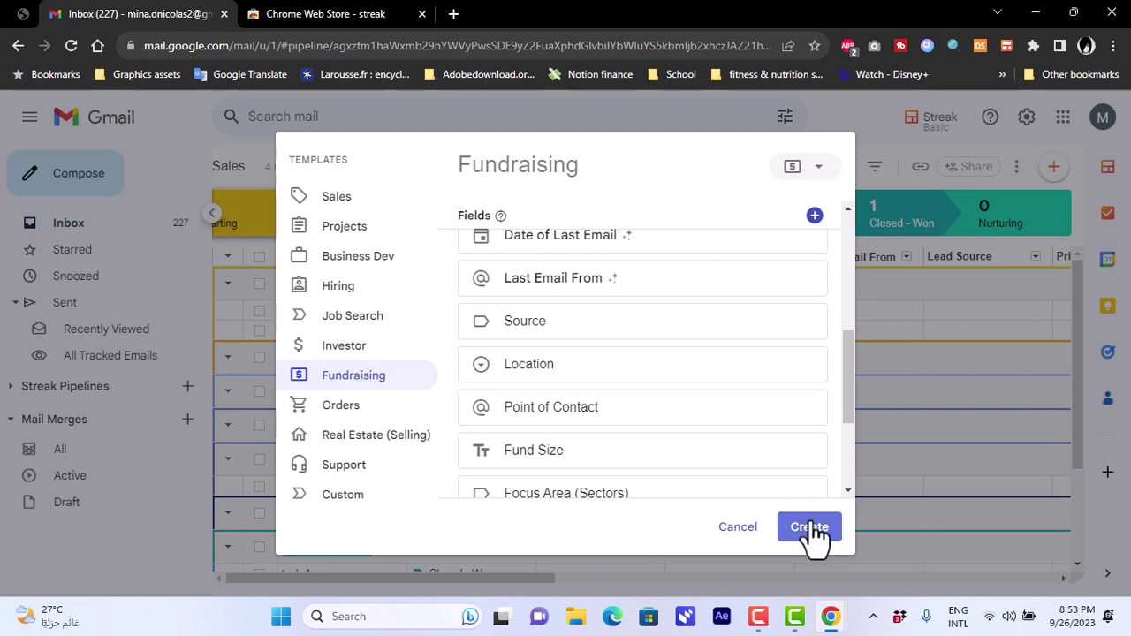
drag(850, 416, 854, 291)
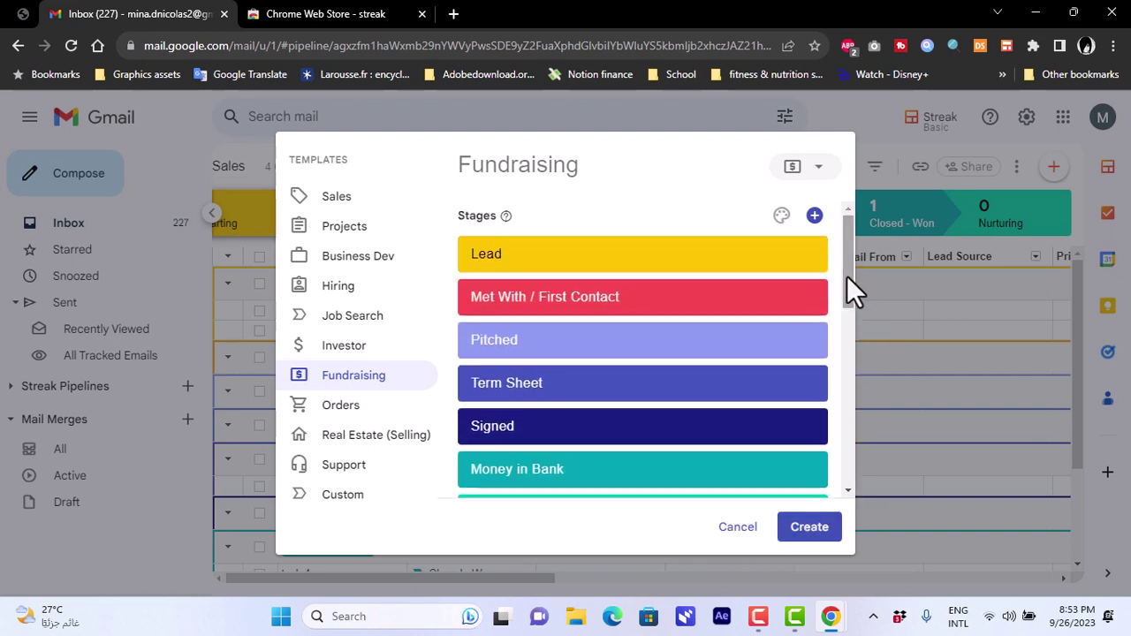
Step: Create the Fundraising pipeline from the template and confirm who has access
click(810, 528)
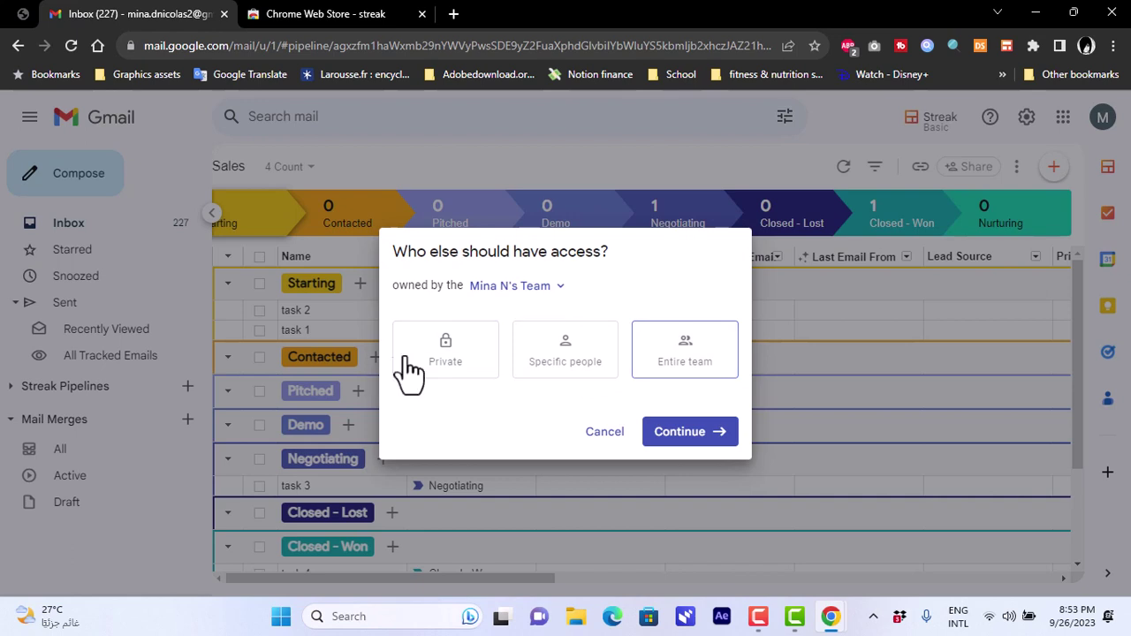
click(699, 442)
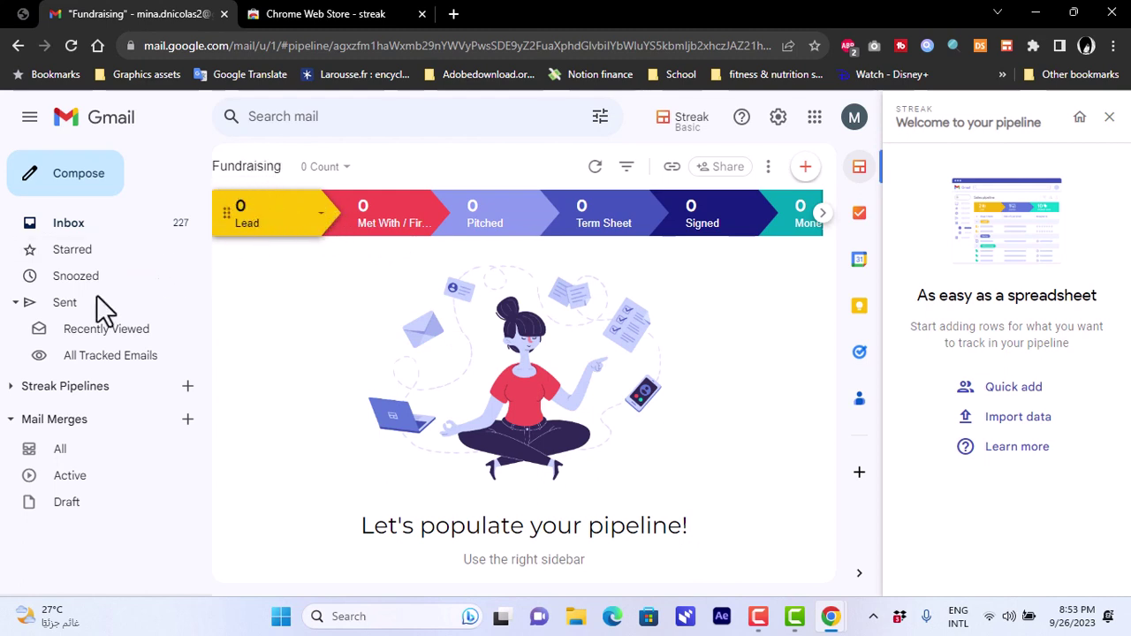
Step: Expand the Streak pipelines list and go from Sales to the new Fundraising pipeline
click(11, 389)
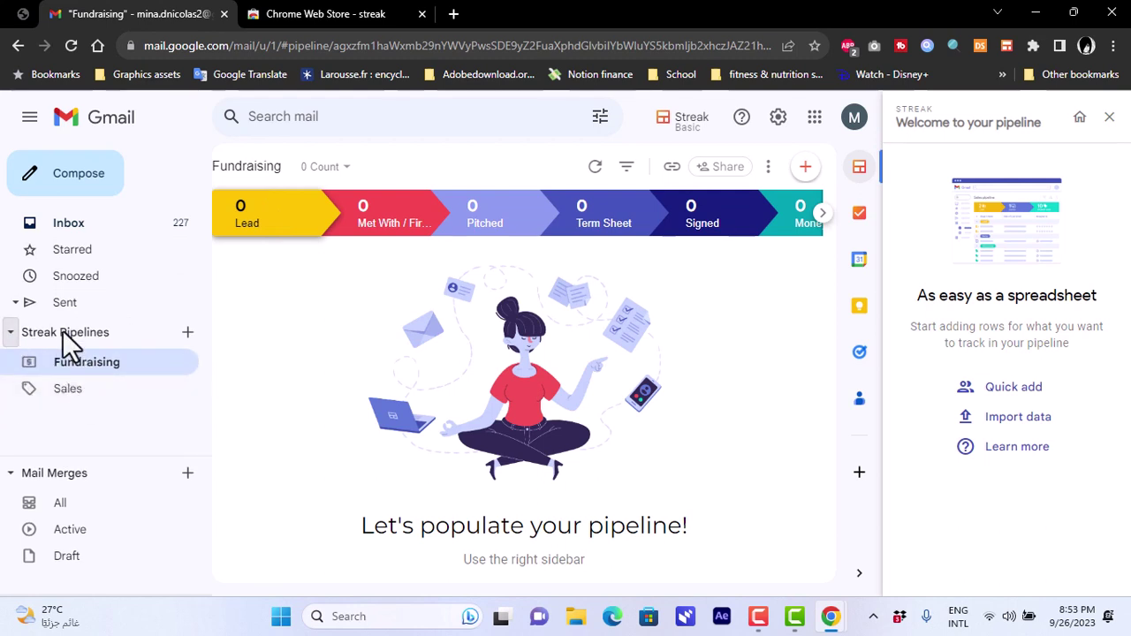
click(85, 391)
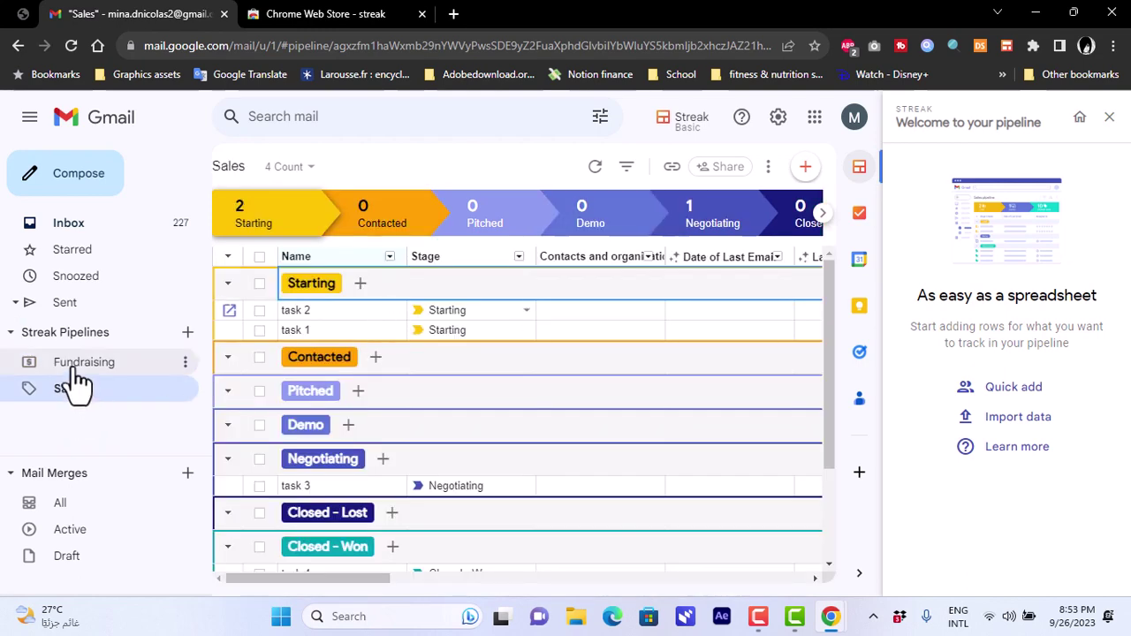
click(76, 368)
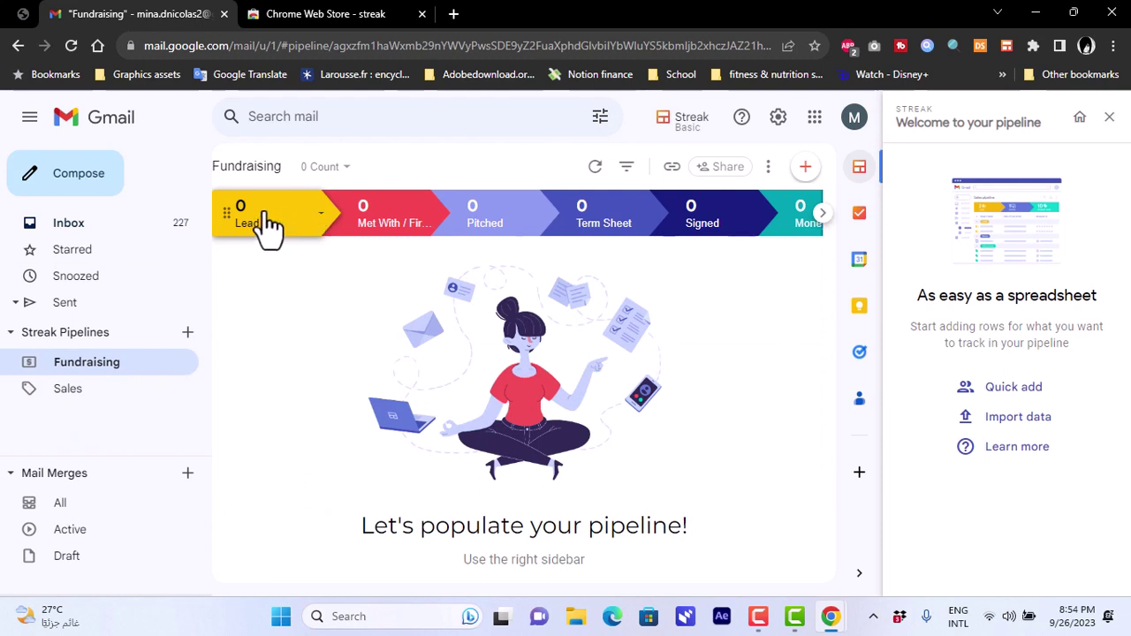
Step: Add a blank, unnamed box under the Fundraising pipeline's Lead stage
click(805, 168)
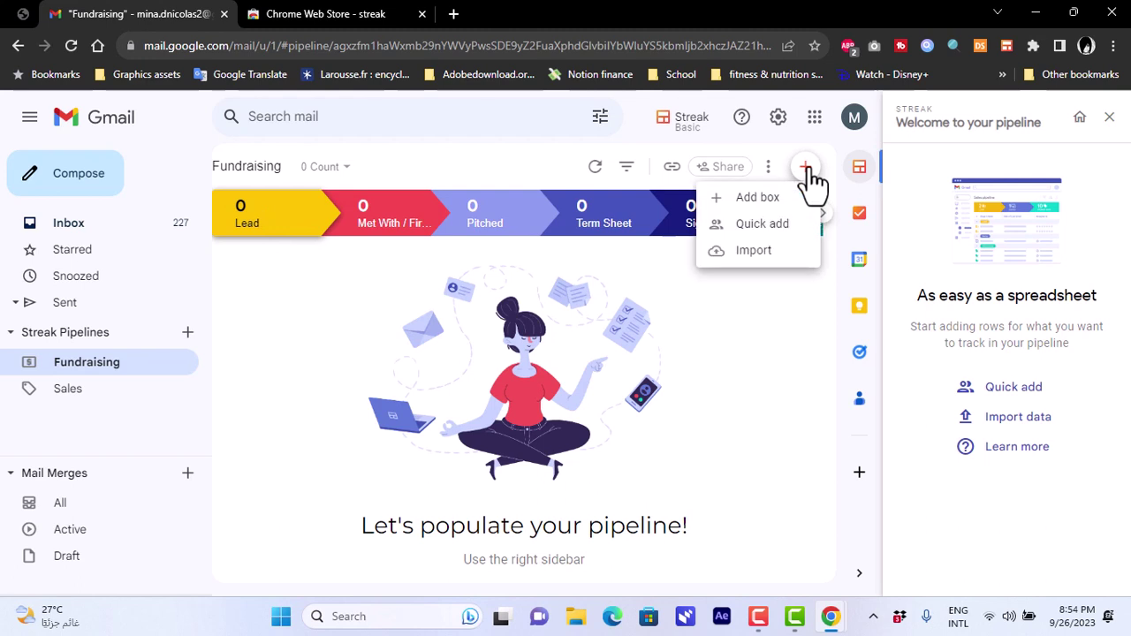
click(767, 203)
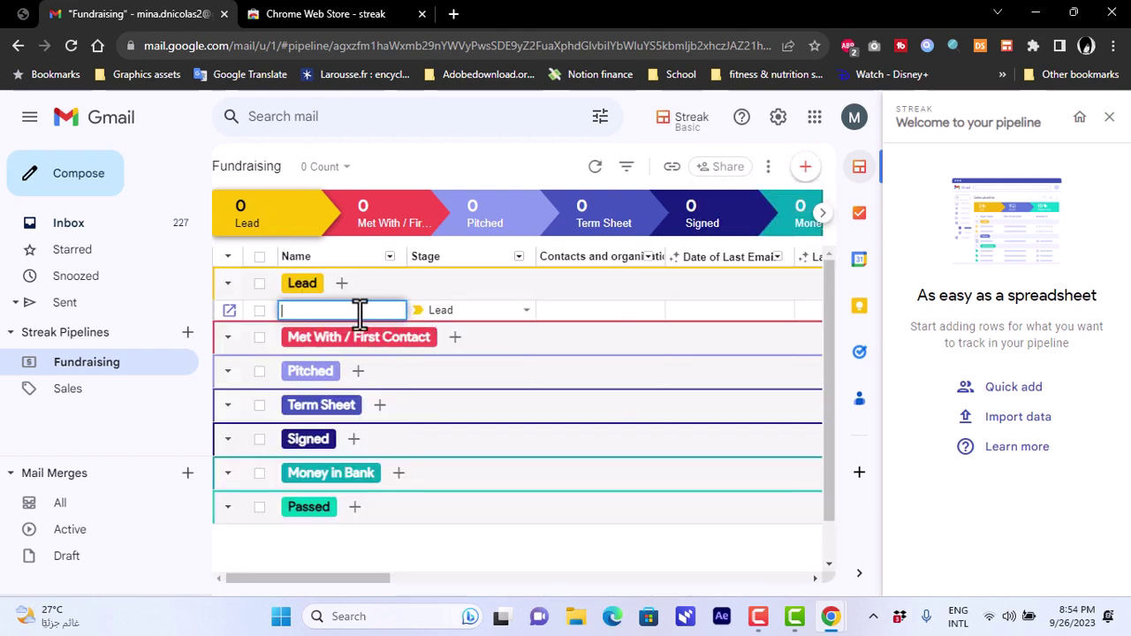
click(520, 314)
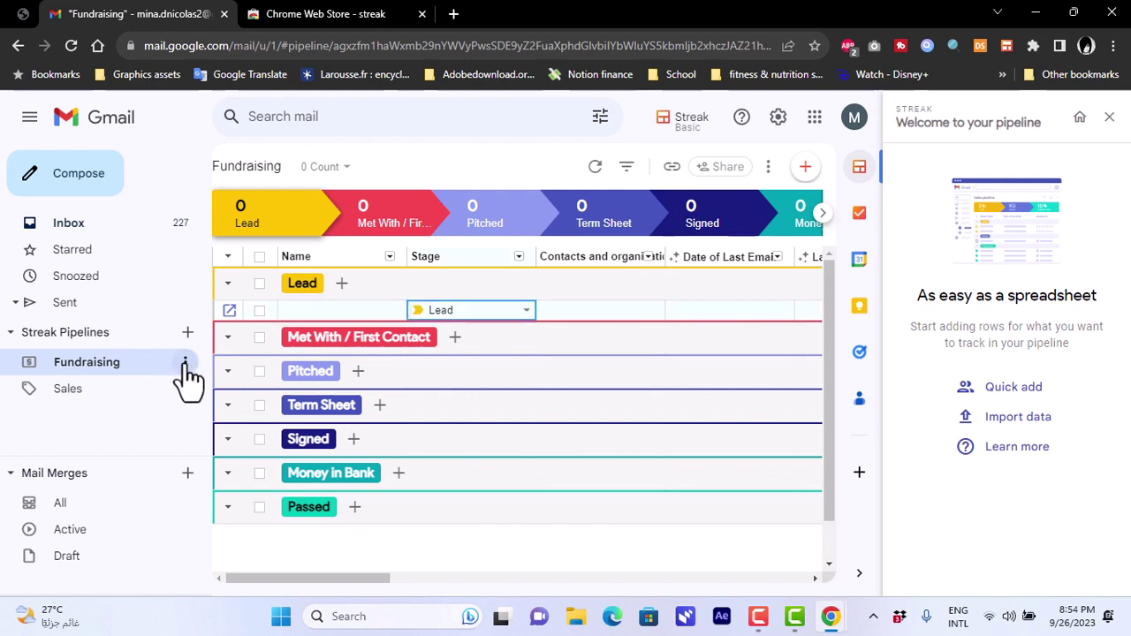
click(185, 364)
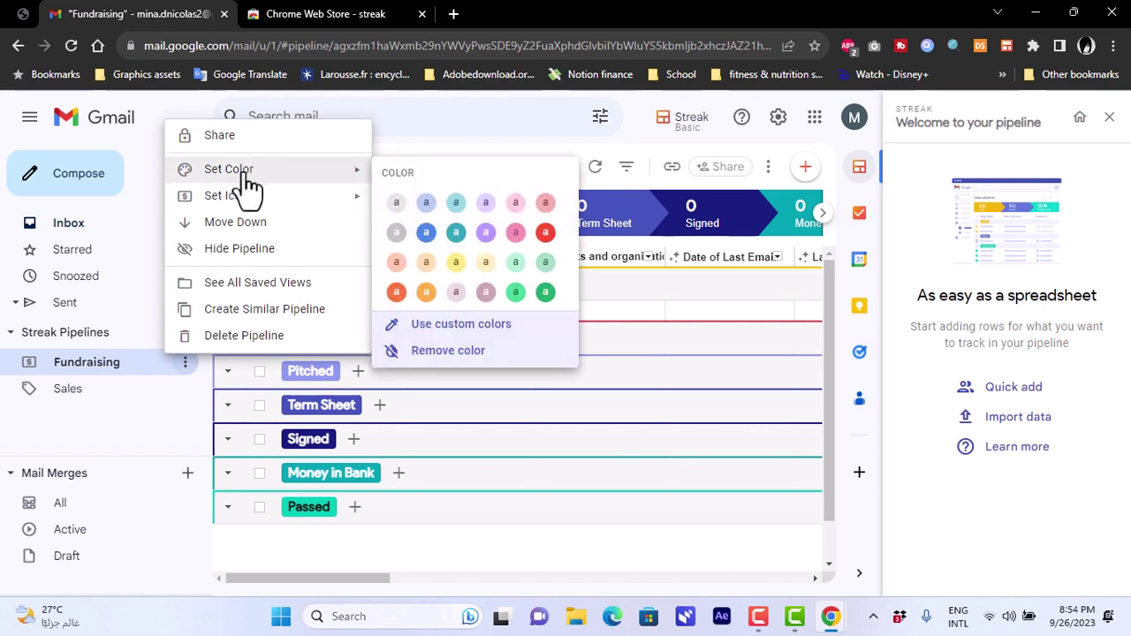
Step: Delete the Fundraising pipeline via Delete Pipeline and confirm with OK
mouse_move(239, 200)
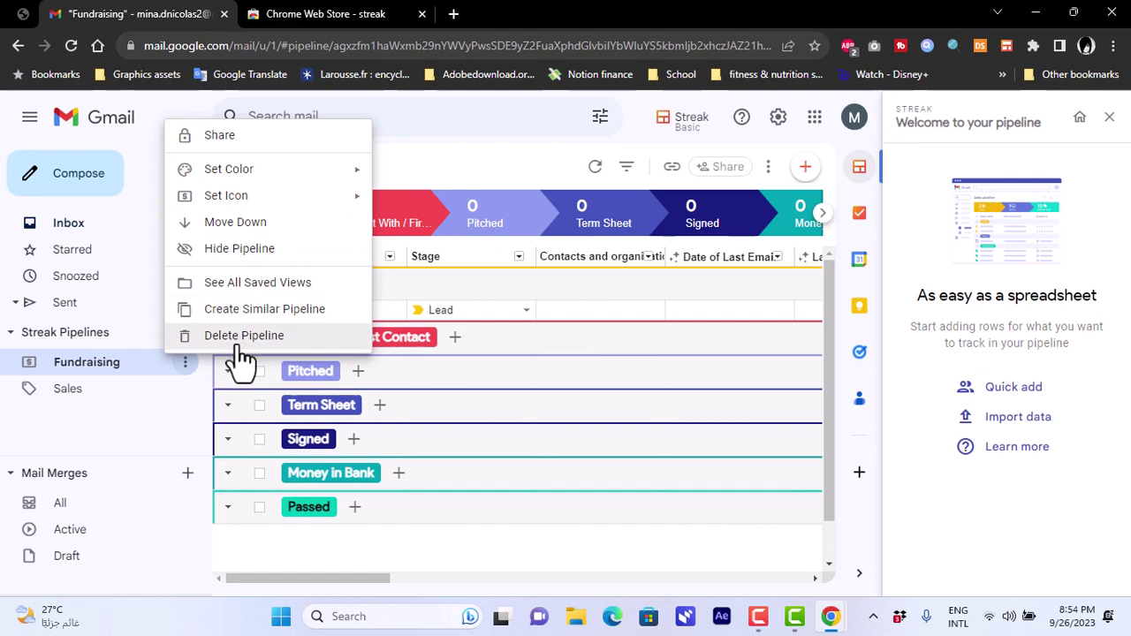
click(243, 338)
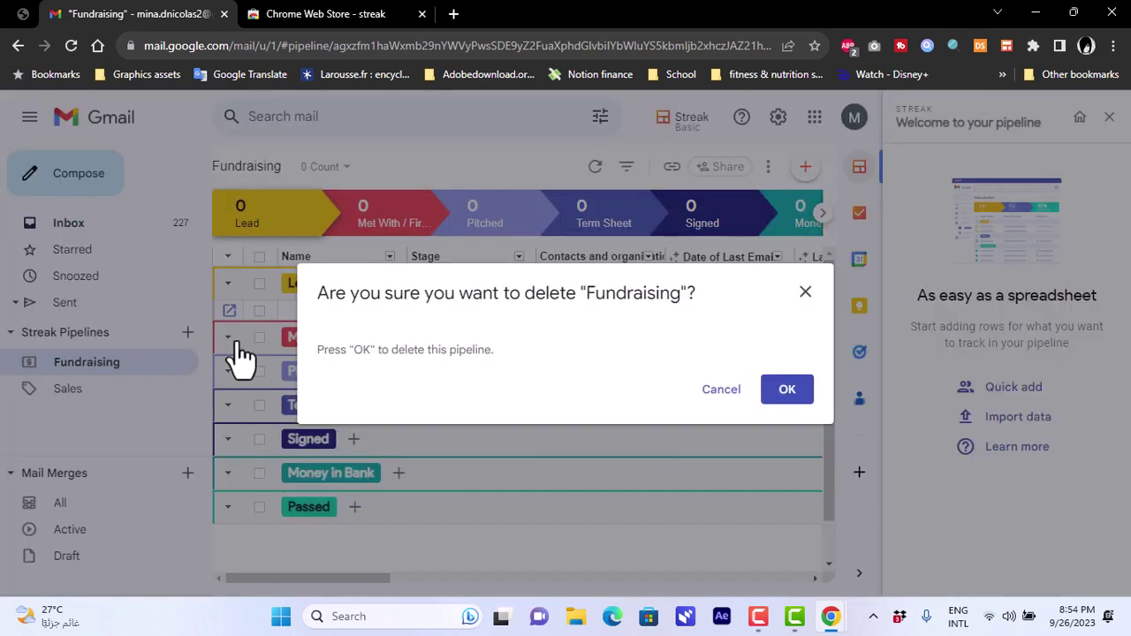
click(782, 396)
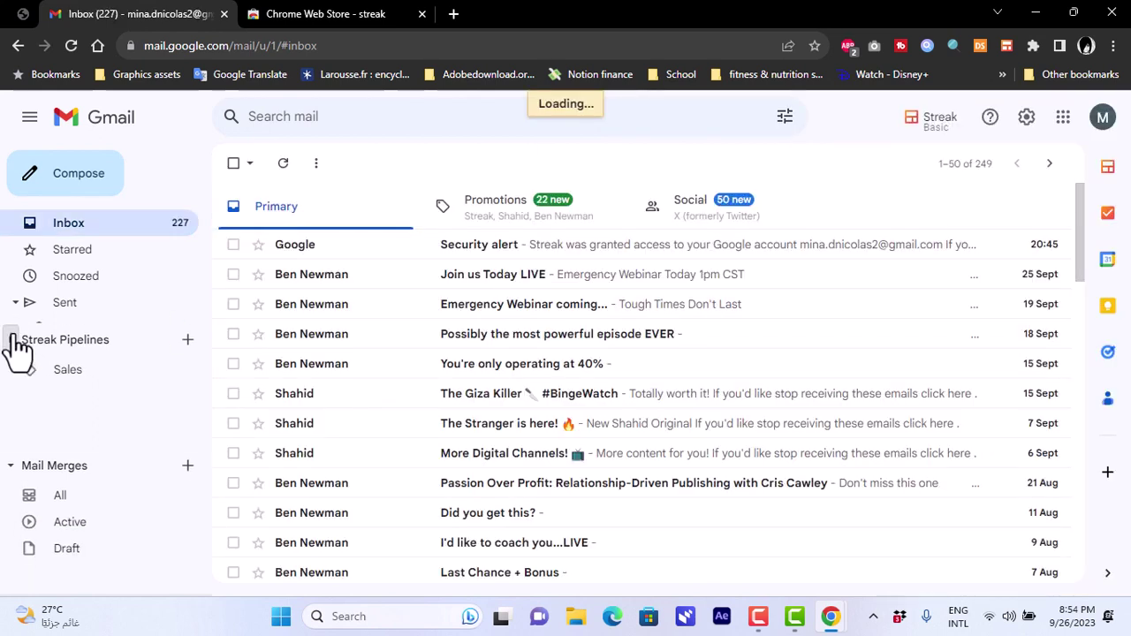
Step: Collapse the pipelines list, start a new Mail Merge draft, and briefly view the Streak Home panel
click(12, 334)
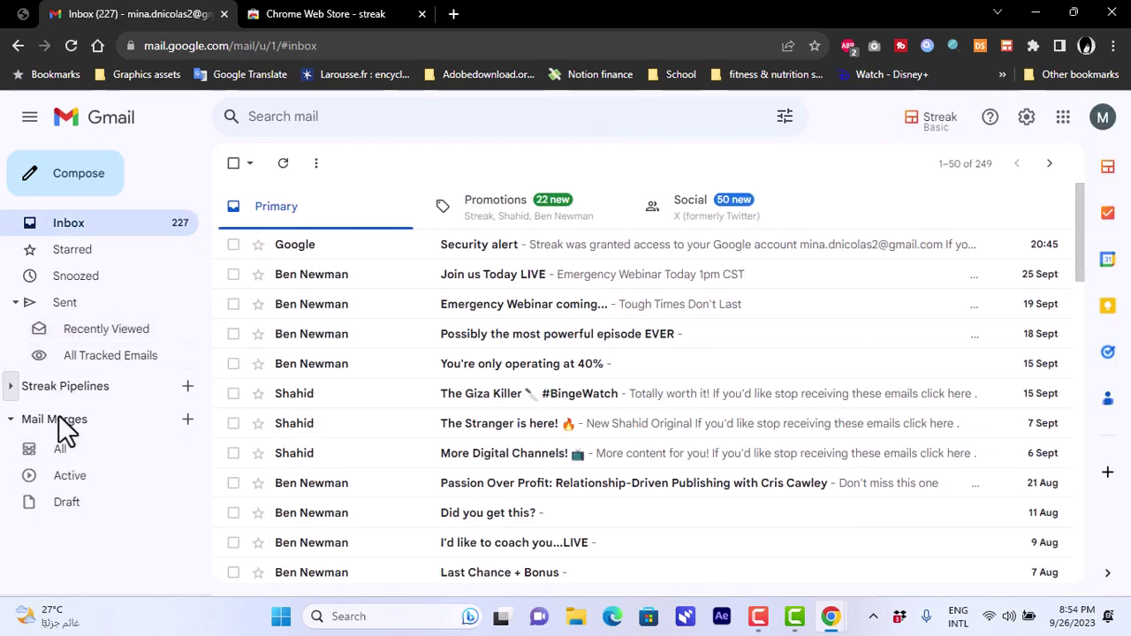
click(187, 420)
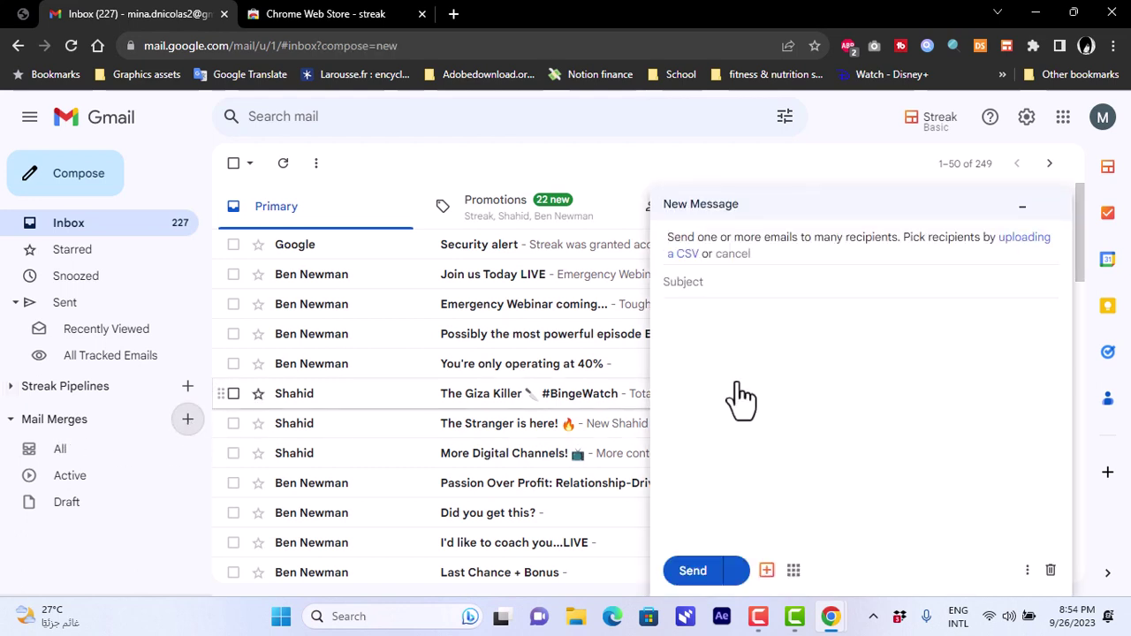
click(766, 571)
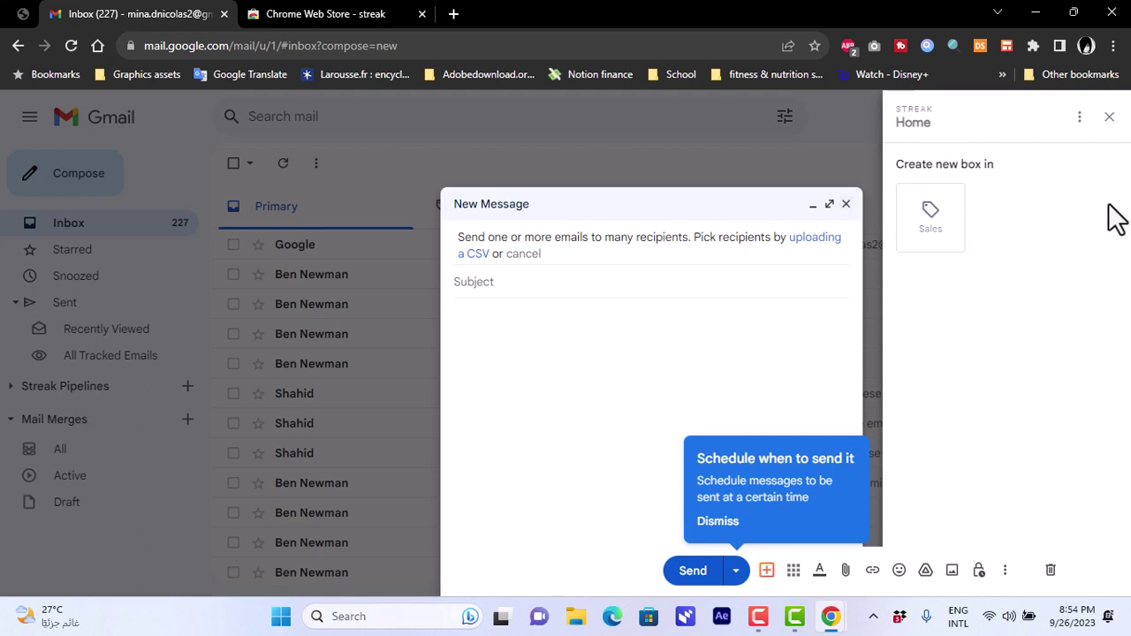
click(1109, 116)
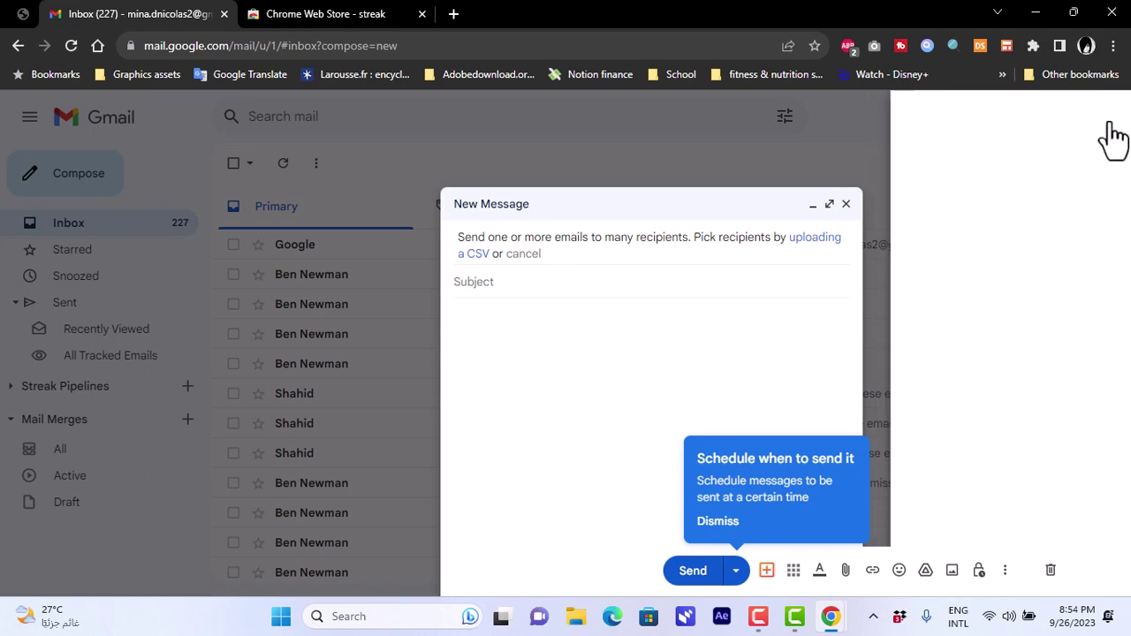